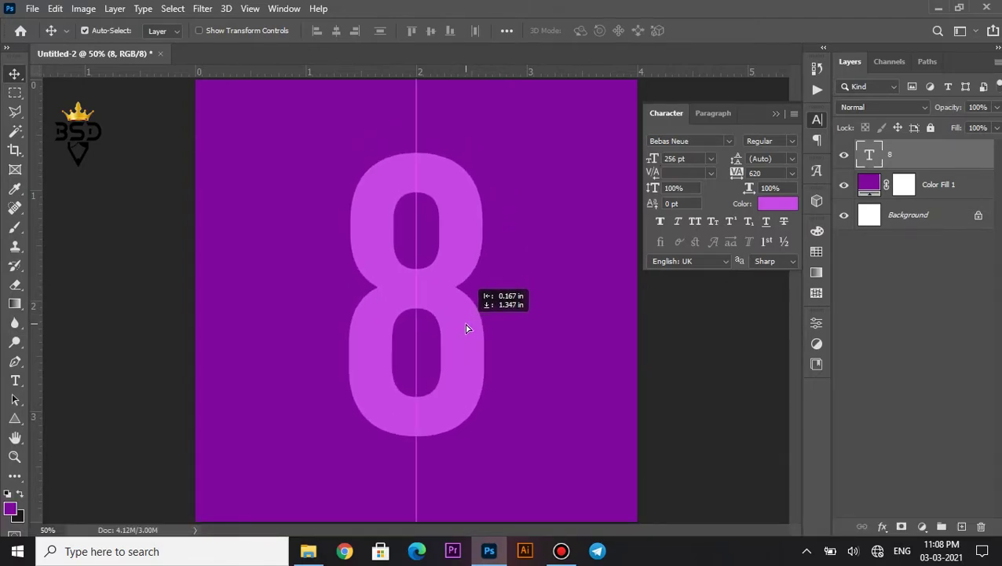
# - Recolour the large 8 text to purple 8000a0, matching the background, and commit the text edit
pyautogui.doubleClick(867, 155)
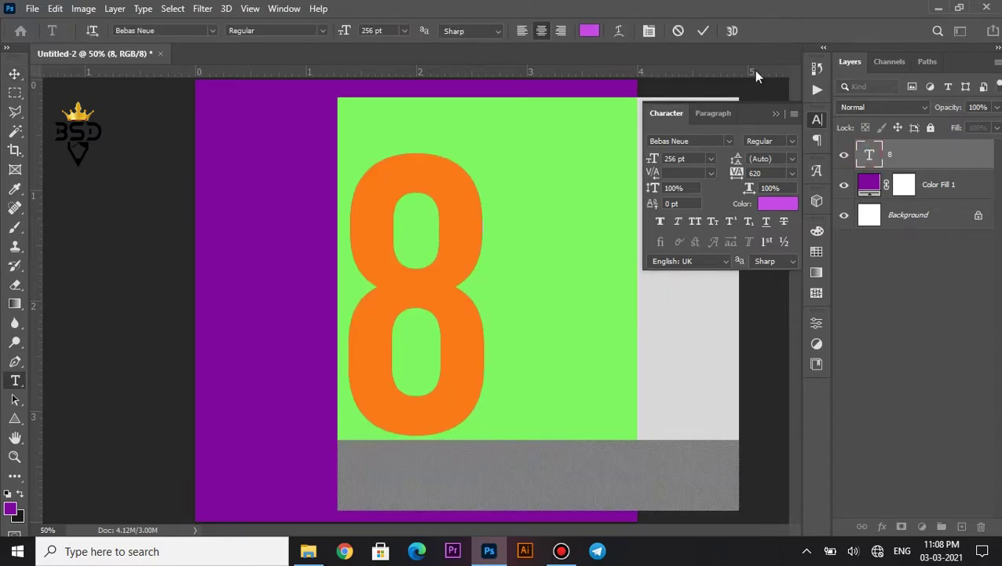
pyautogui.click(772, 205)
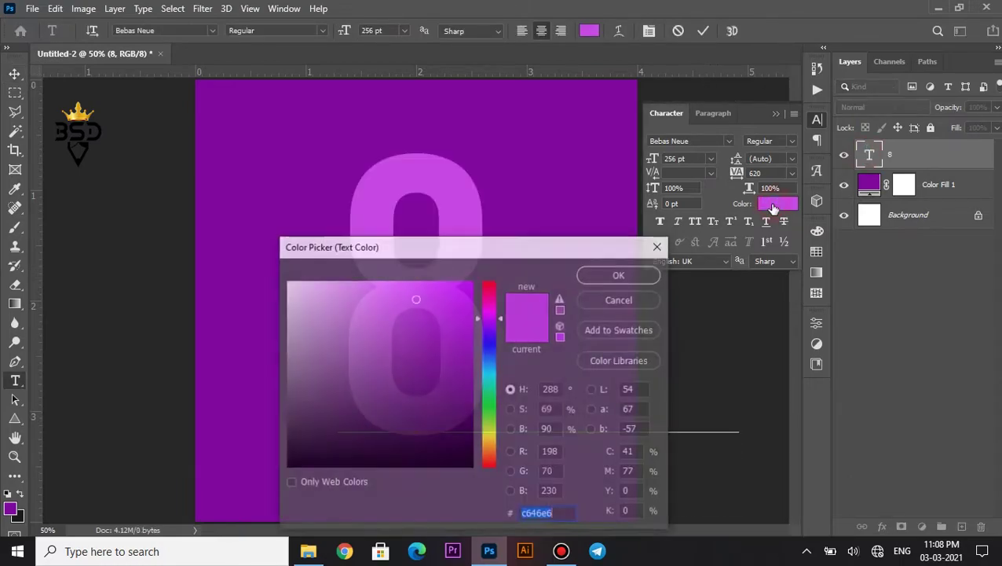
pyautogui.write('8000a0')
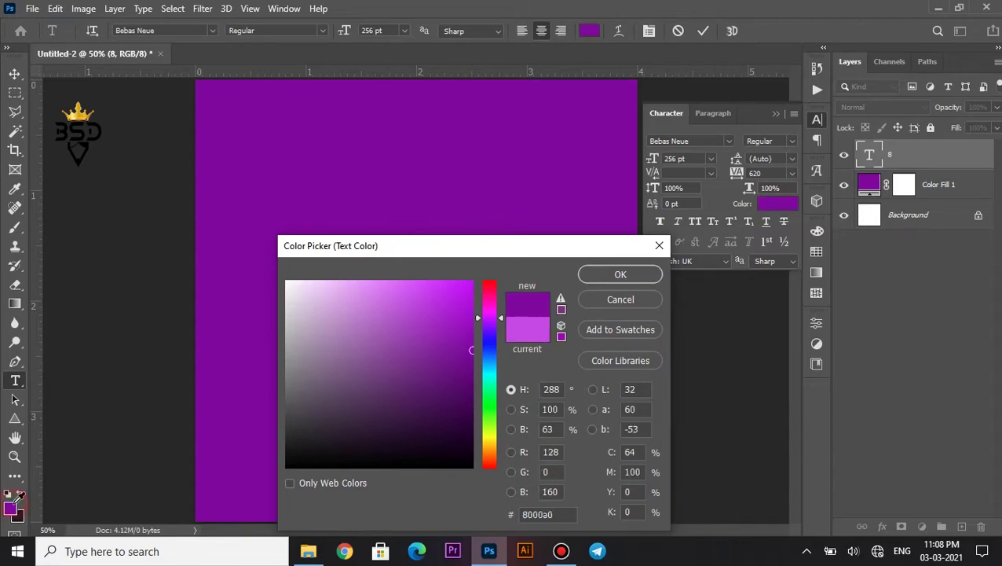
pyautogui.click(620, 275)
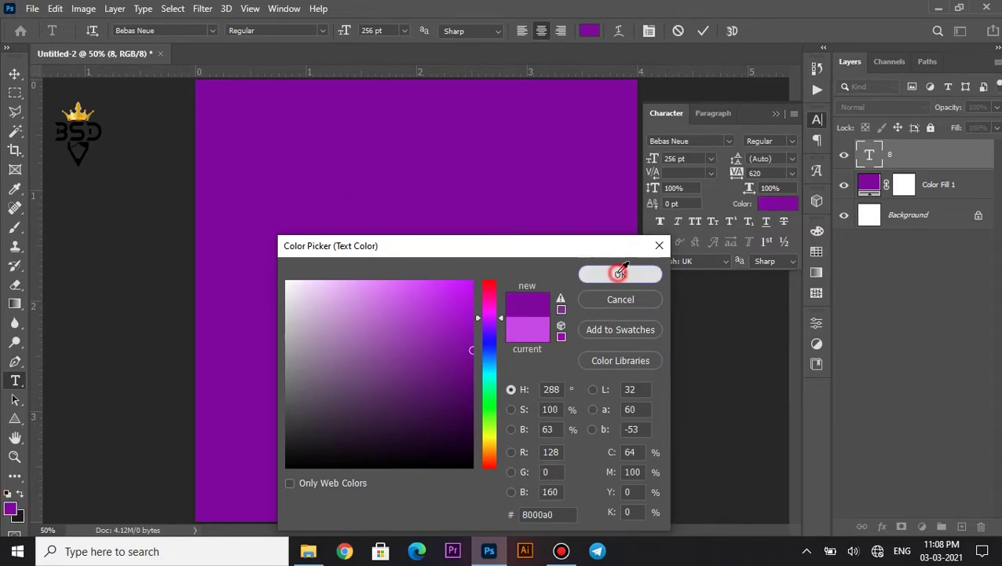
pyautogui.click(701, 31)
pyautogui.press('v')
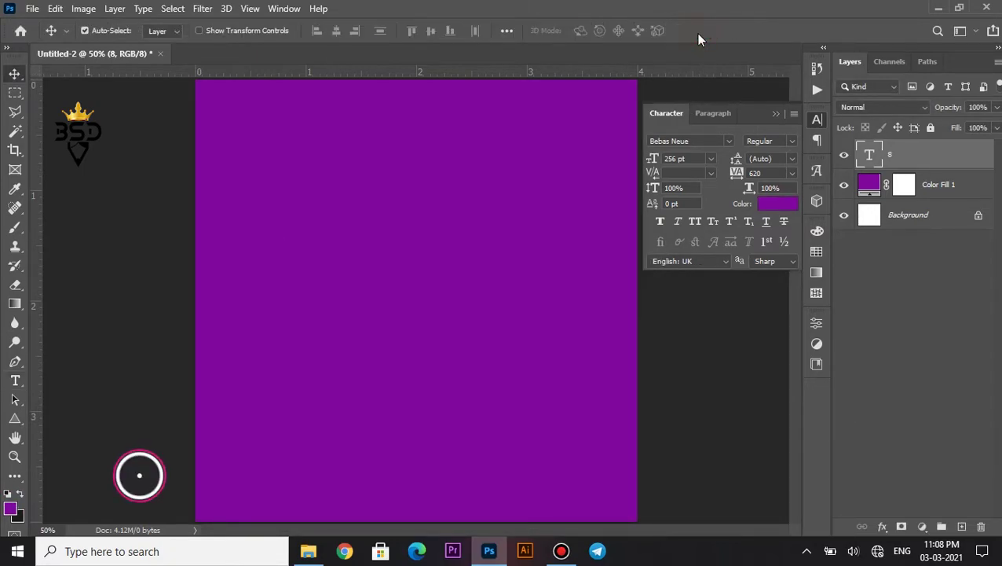
# - Add a 16 px outside Stroke effect to the 8 and set its fill type to Gradient
pyautogui.click(882, 526)
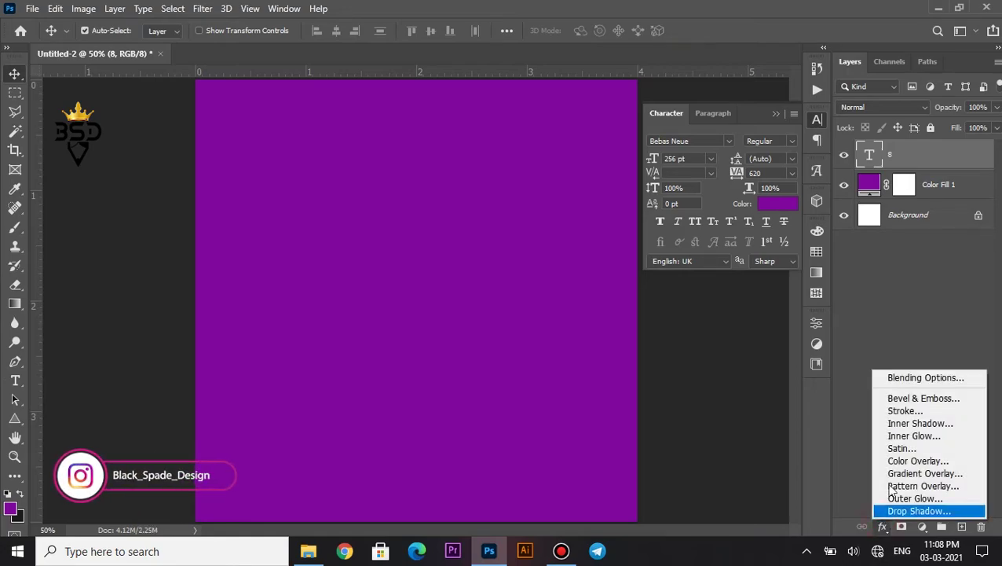
pyautogui.click(897, 411)
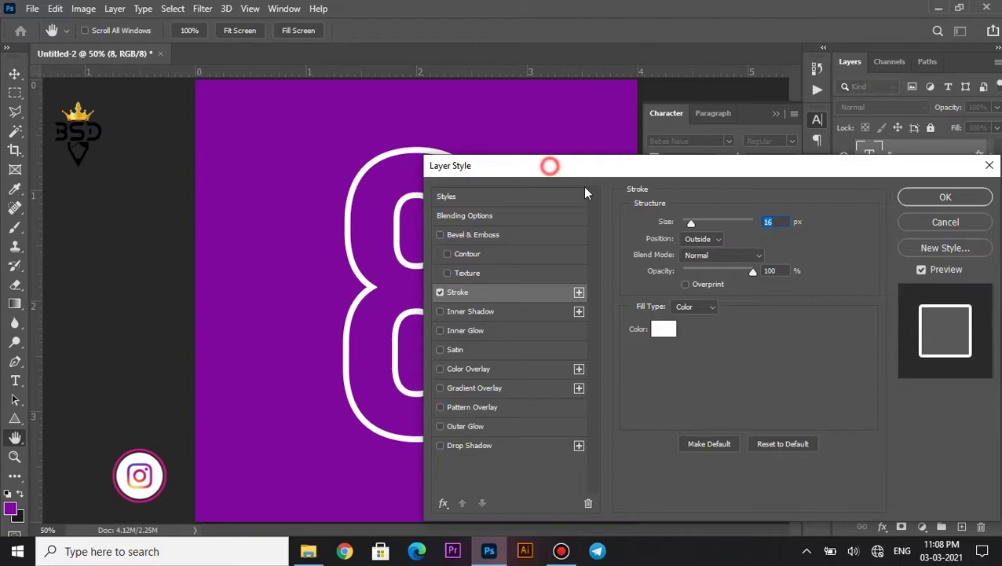
pyautogui.moveTo(550, 166); pyautogui.dragTo(679, 193)
pyautogui.click(843, 333)
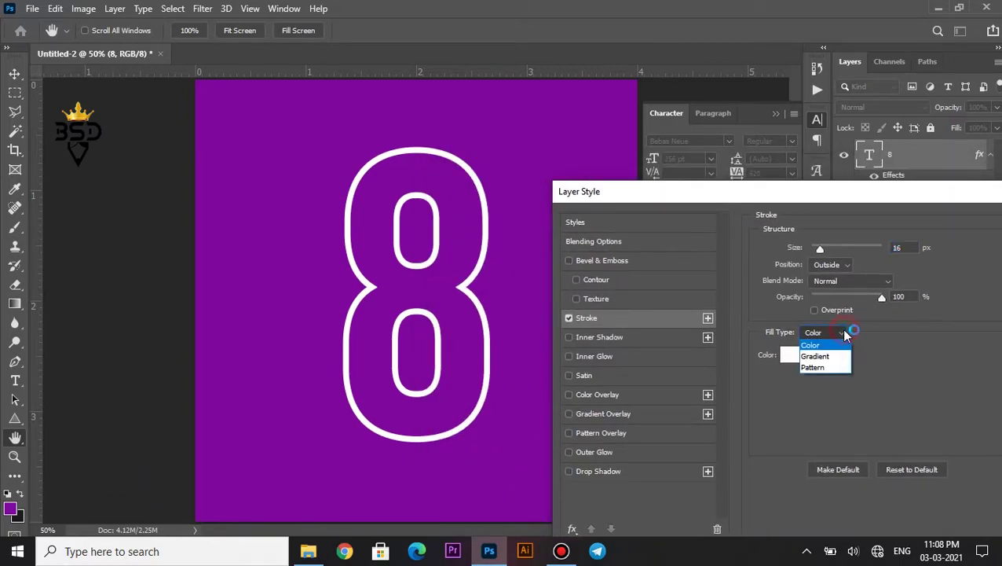
pyautogui.click(815, 355)
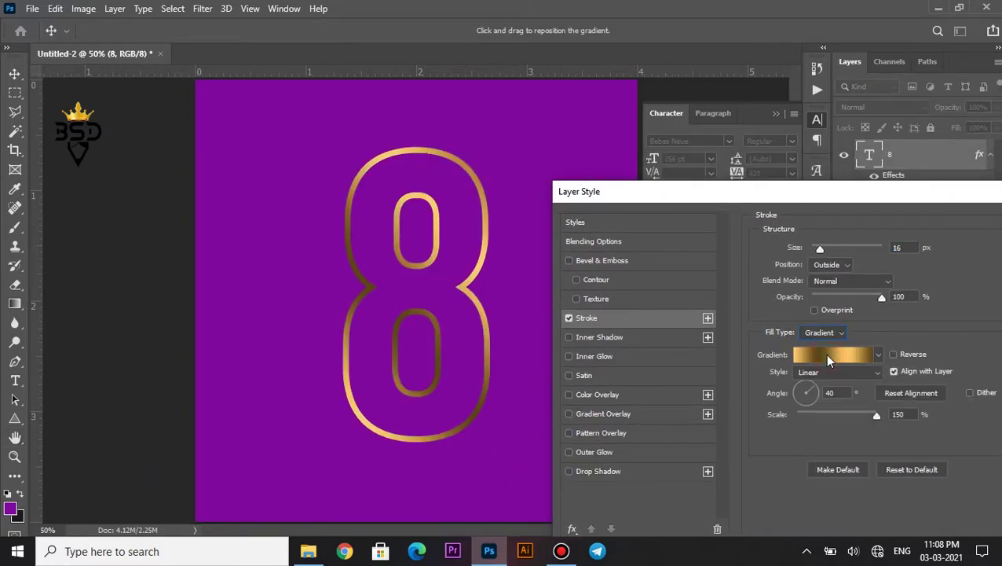
# - Apply a gold-and-brown metallic gradient preset to the 8's stroke and set the gradient angle to 47°
pyautogui.click(846, 355)
pyautogui.moveTo(817, 163); pyautogui.dragTo(818, 188)
pyautogui.click(667, 154)
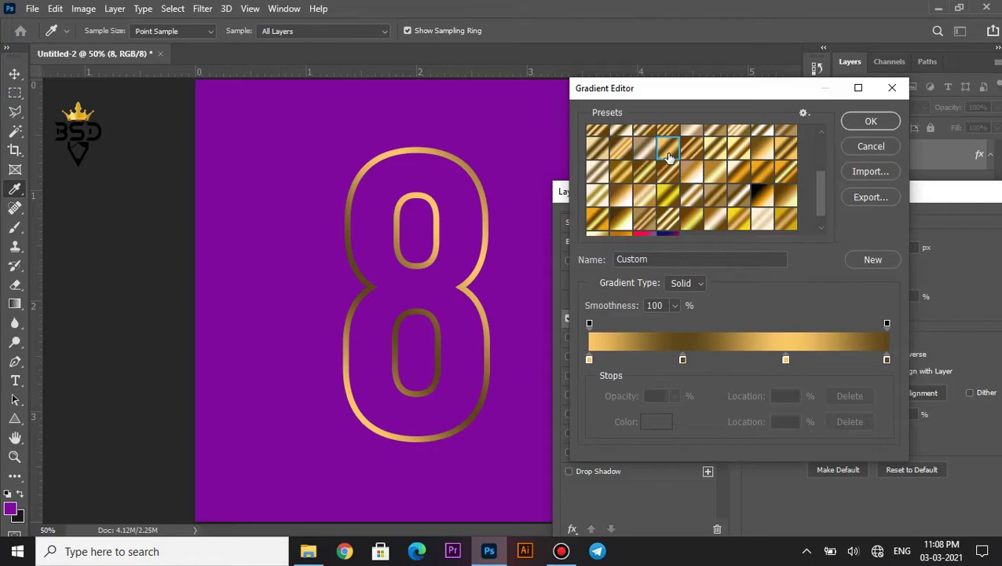
pyautogui.click(856, 122)
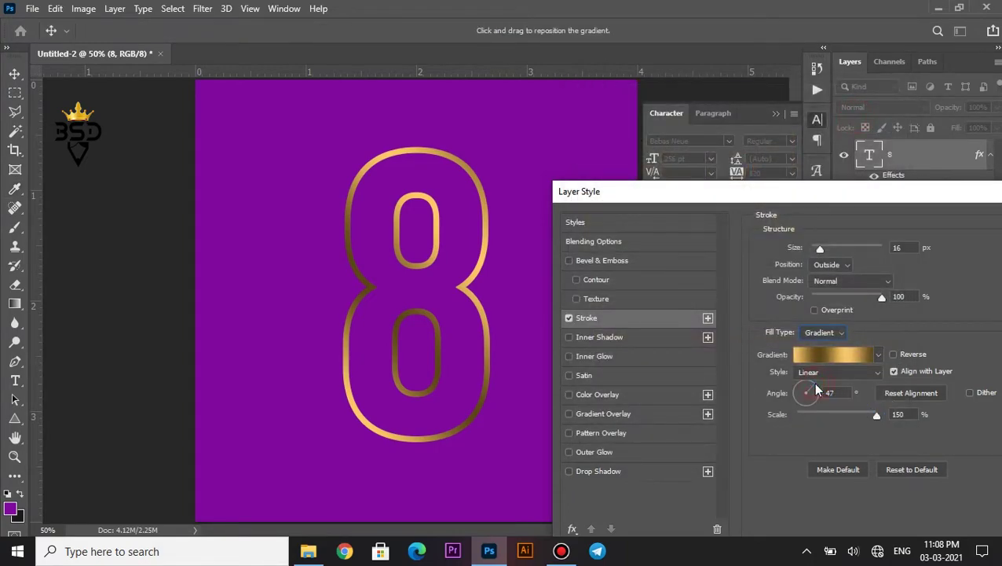
pyautogui.scroll(2, 820, 390)
pyautogui.moveTo(919, 196); pyautogui.dragTo(838, 196)
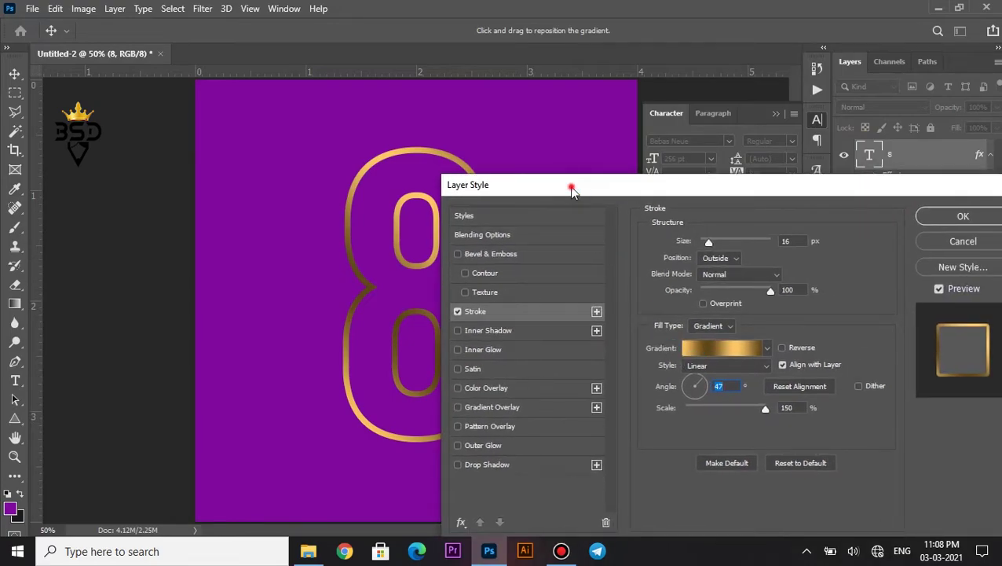
# - Add a Multiply Drop Shadow to the 8 with 92% opacity and 14 px distance, and apply the layer style
pyautogui.moveTo(572, 191); pyautogui.dragTo(664, 130)
pyautogui.click(595, 409)
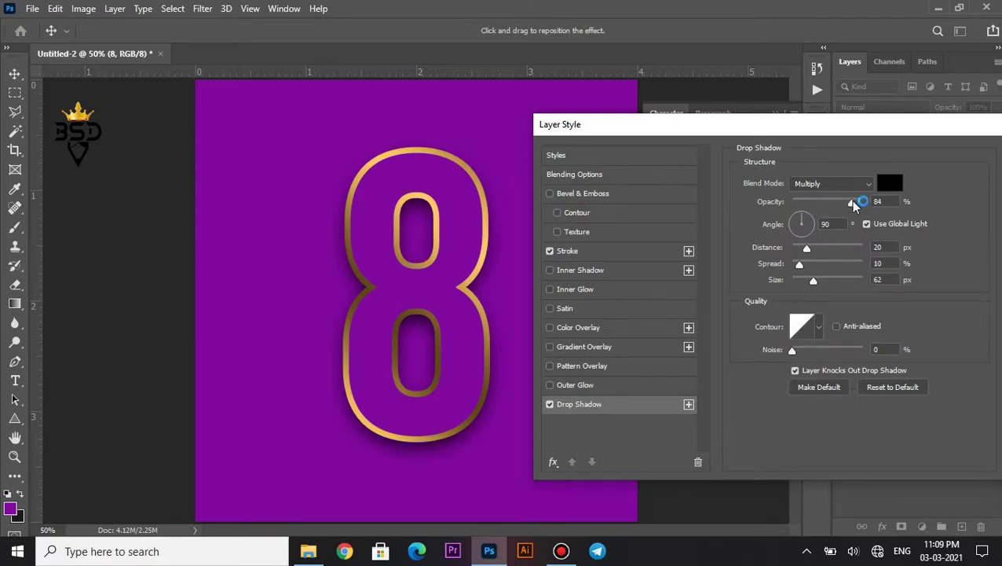
pyautogui.moveTo(853, 202); pyautogui.dragTo(860, 206)
pyautogui.moveTo(807, 250); pyautogui.dragTo(813, 284)
pyautogui.click(900, 126)
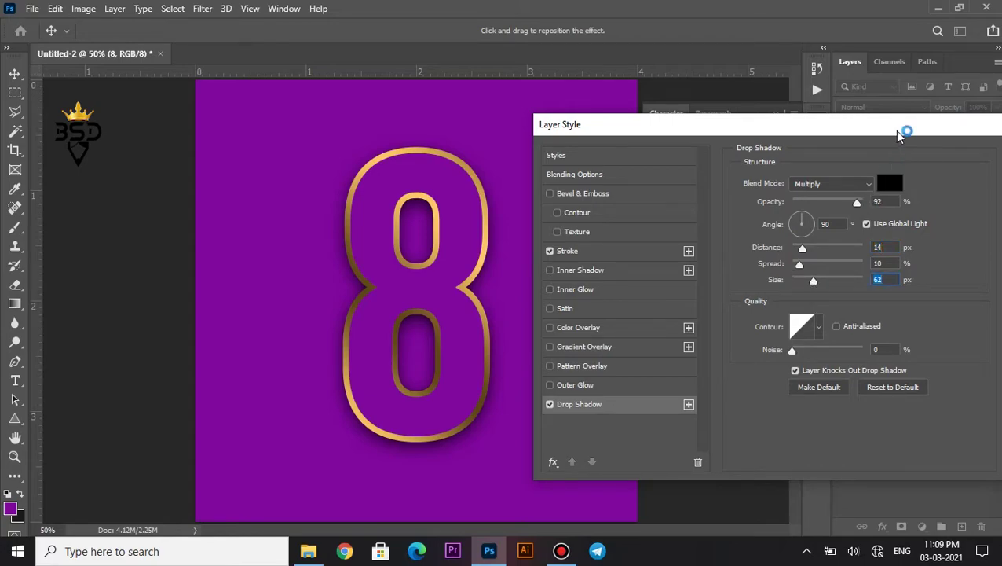
pyautogui.moveTo(900, 127); pyautogui.dragTo(825, 117)
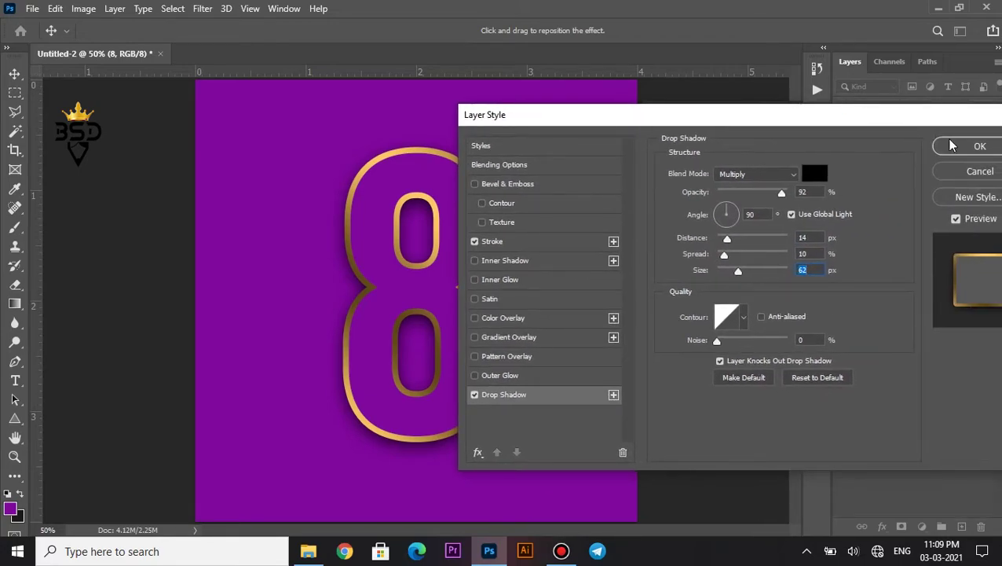
pyautogui.click(974, 146)
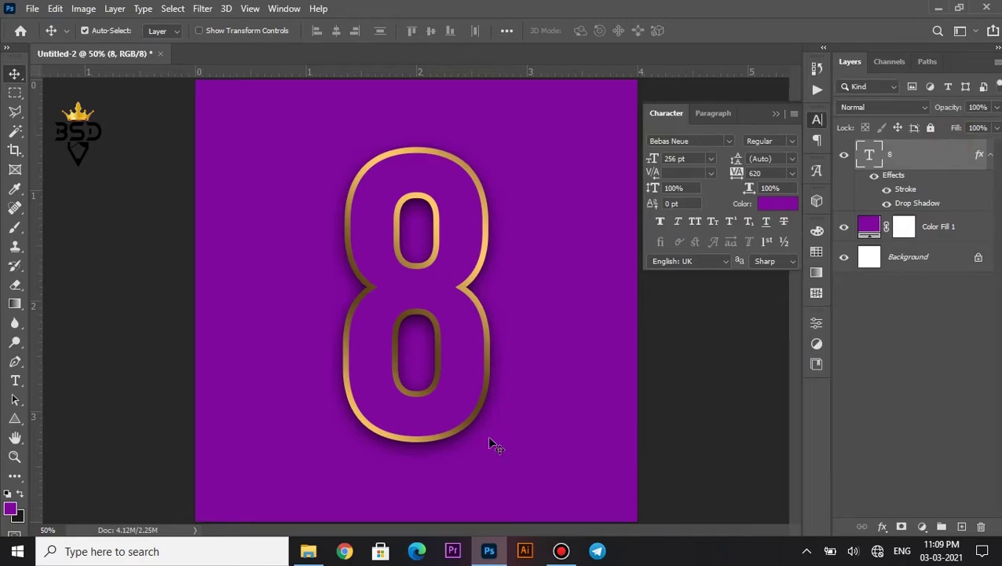
# - Place the dec image from the Desktop folder into the document and move it to the right side of the 8
pyautogui.click(312, 553)
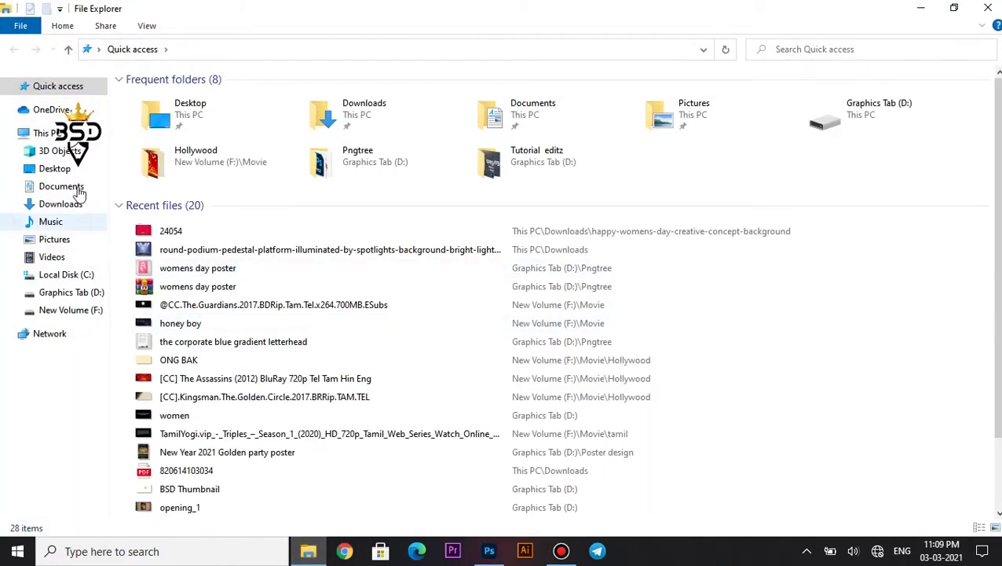
pyautogui.click(55, 166)
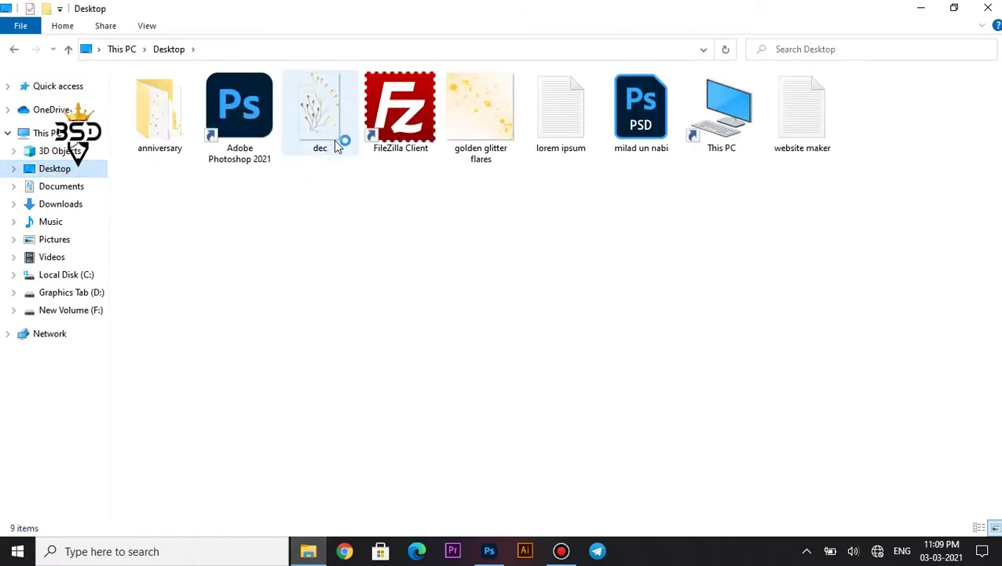
pyautogui.click(334, 139)
pyautogui.moveTo(321, 114); pyautogui.dragTo(481, 381)
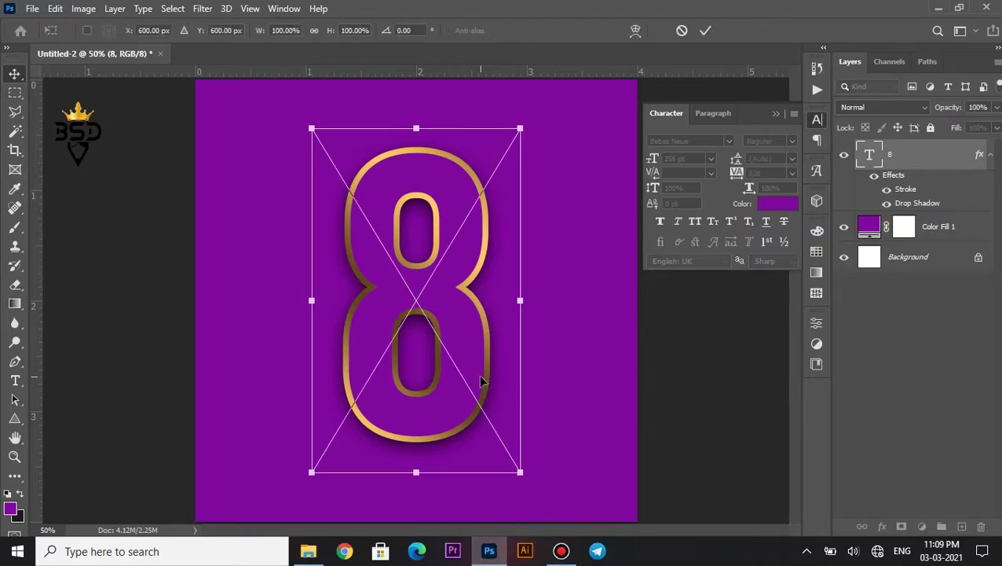
pyautogui.moveTo(466, 330); pyautogui.dragTo(581, 316)
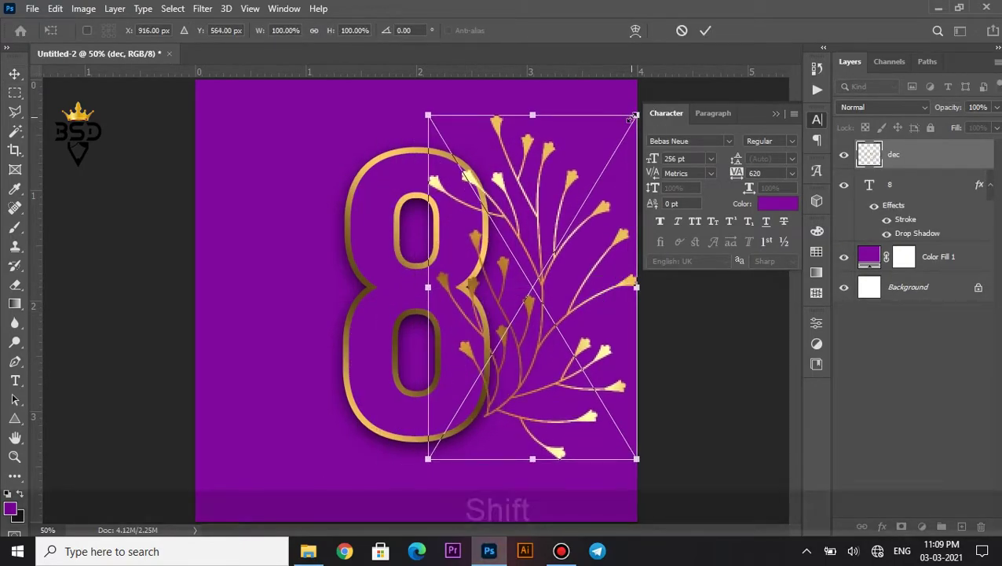
# - Scale the golden branch to about 68%, rotate it about 11.5° beside the 8, and stack its layer below the 8 layer
pyautogui.moveTo(634, 111); pyautogui.dragTo(587, 189)
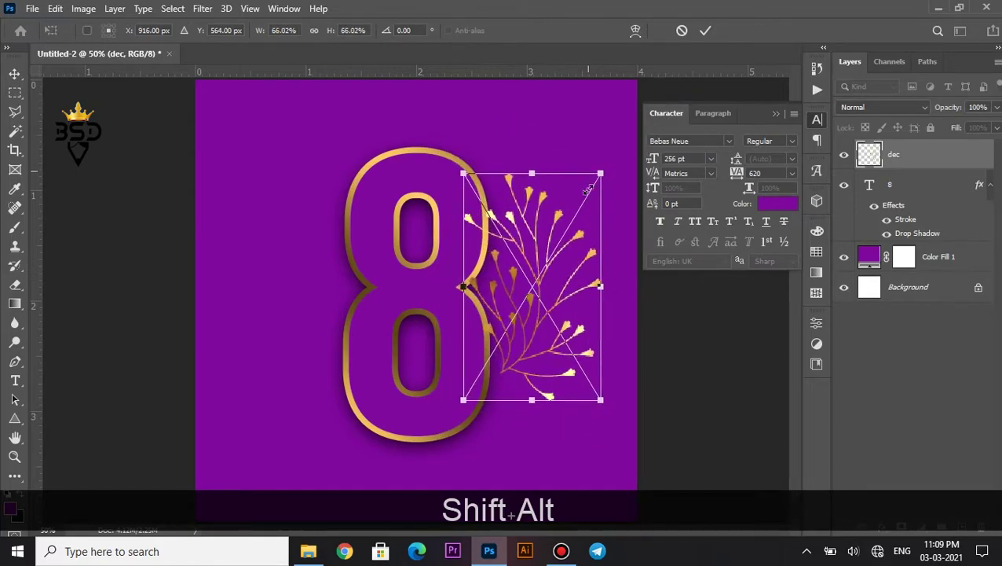
pyautogui.moveTo(576, 259); pyautogui.dragTo(534, 303)
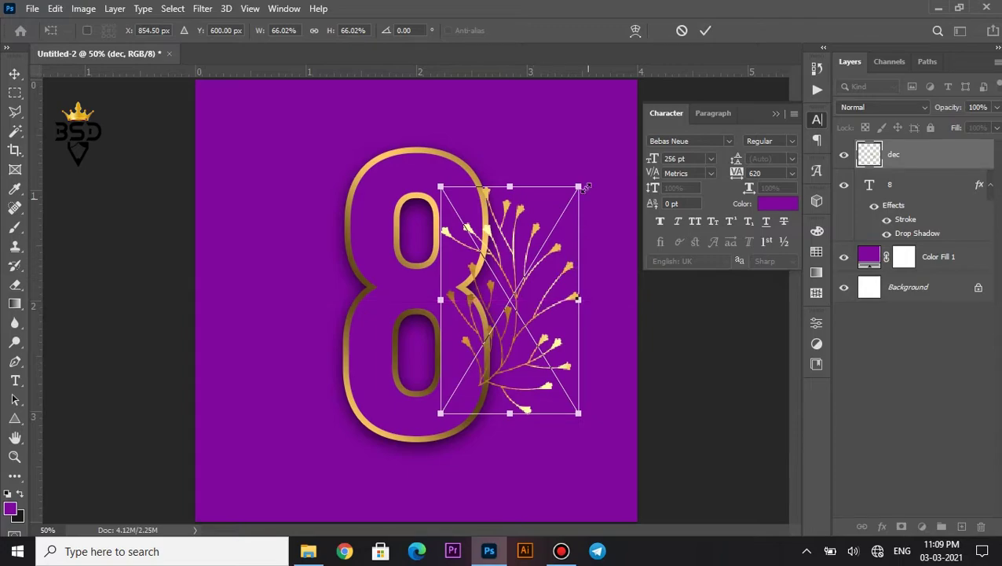
pyautogui.moveTo(582, 184); pyautogui.dragTo(627, 224)
pyautogui.moveTo(530, 279); pyautogui.dragTo(539, 283)
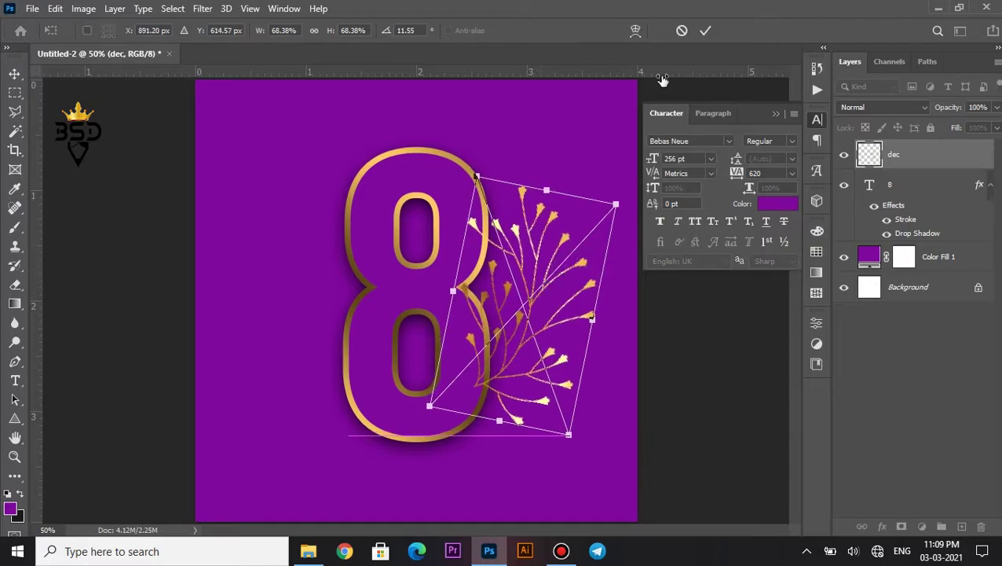
pyautogui.click(706, 30)
pyautogui.moveTo(895, 161); pyautogui.dragTo(907, 235)
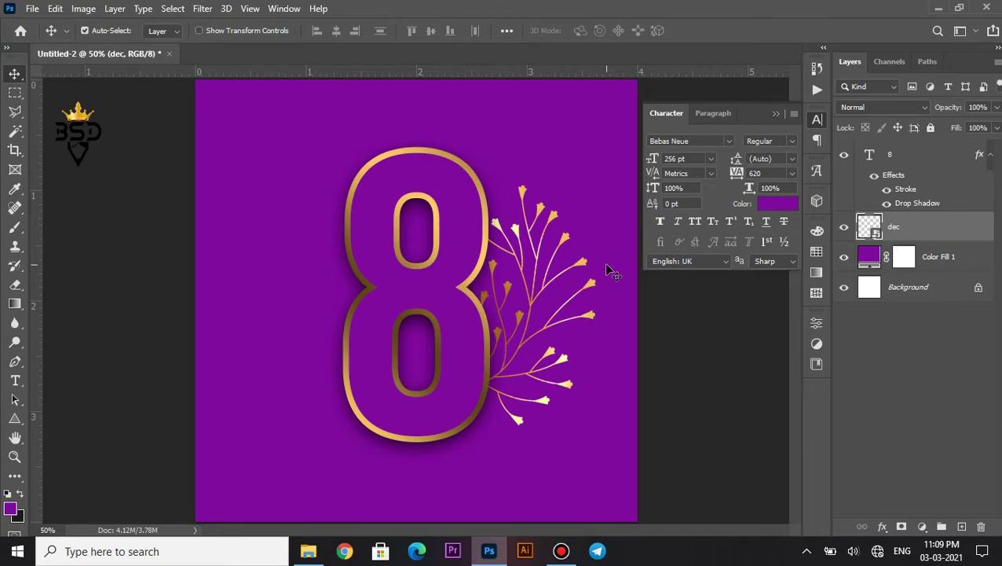
# - Duplicate the dec layer, flip the copy horizontally, and place it on the left side of the 8
pyautogui.hotkey('ctrl', 'j')
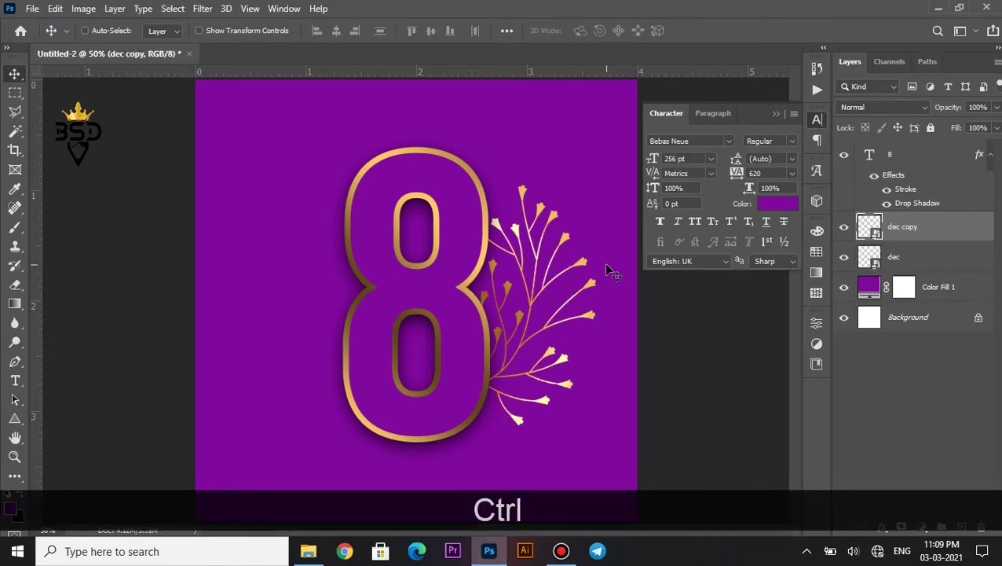
pyautogui.hotkey('ctrl', 't')
pyautogui.rightClick(581, 271)
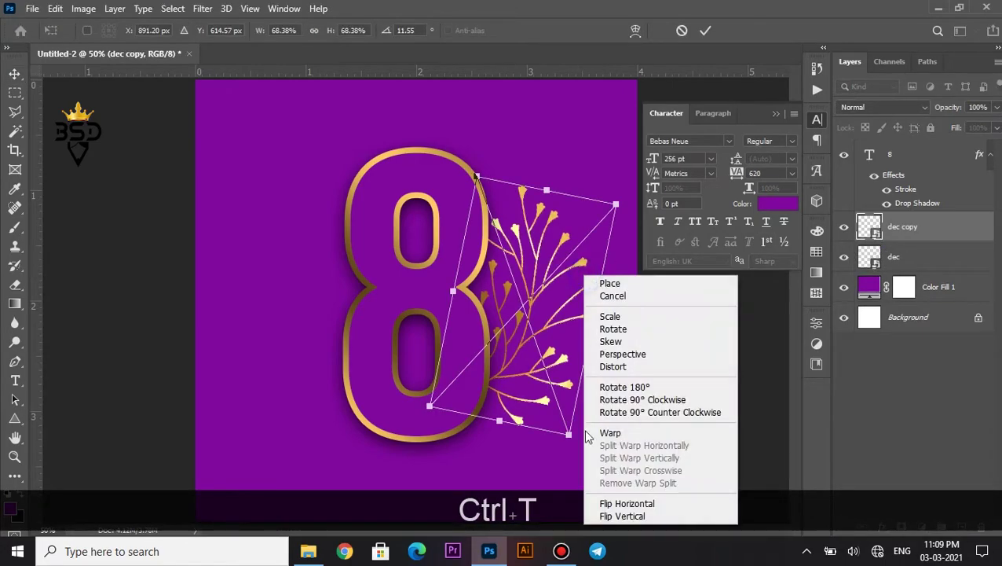
pyautogui.click(615, 502)
pyautogui.moveTo(563, 307); pyautogui.dragTo(339, 301)
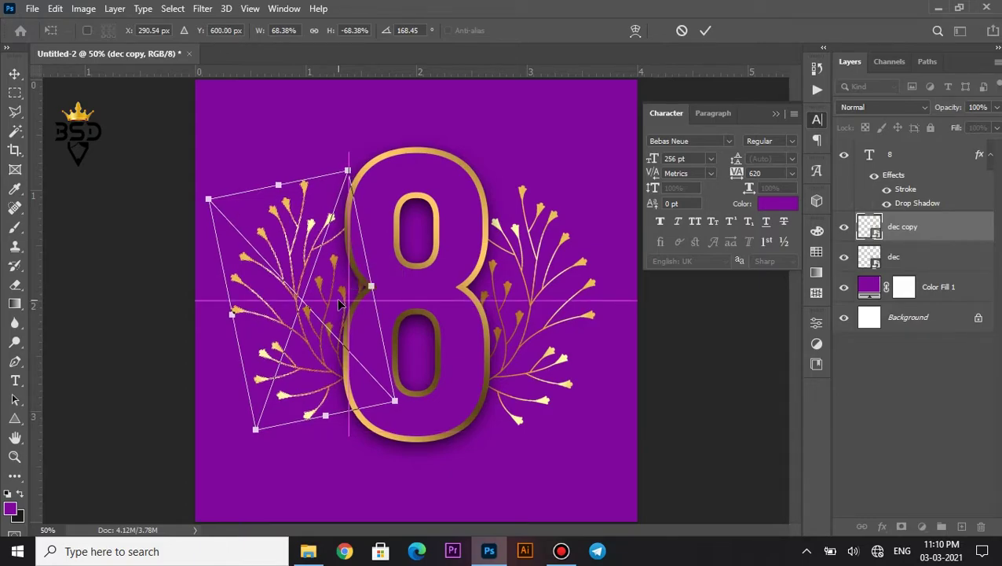
pyautogui.press('Return')
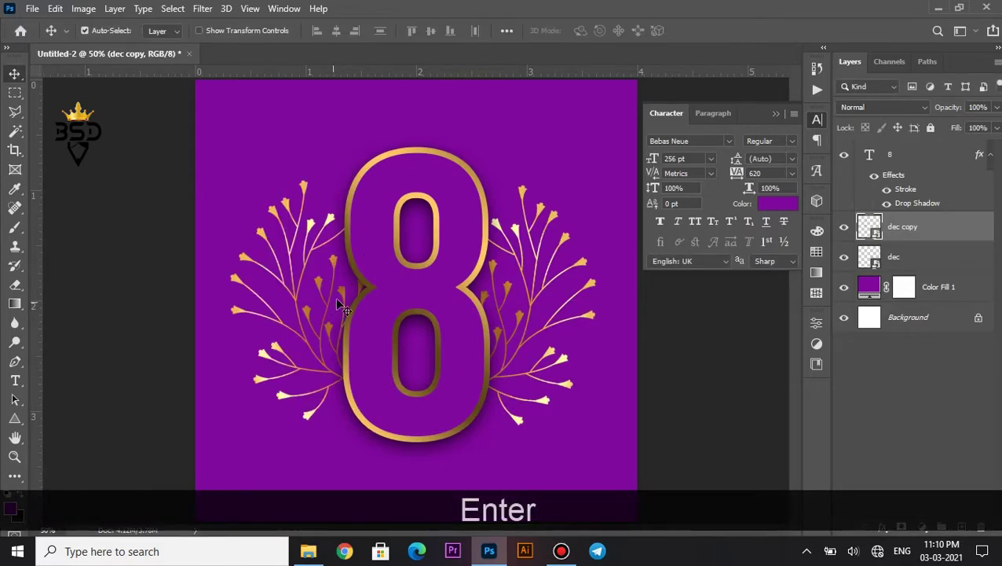
# - Nudge the mirrored branch horizontally until its stem tucks behind the 8's left edge, mirroring the opposite branch
pyautogui.press('Left')
pyautogui.press('Left')
pyautogui.press('Left')
pyautogui.press('Left')
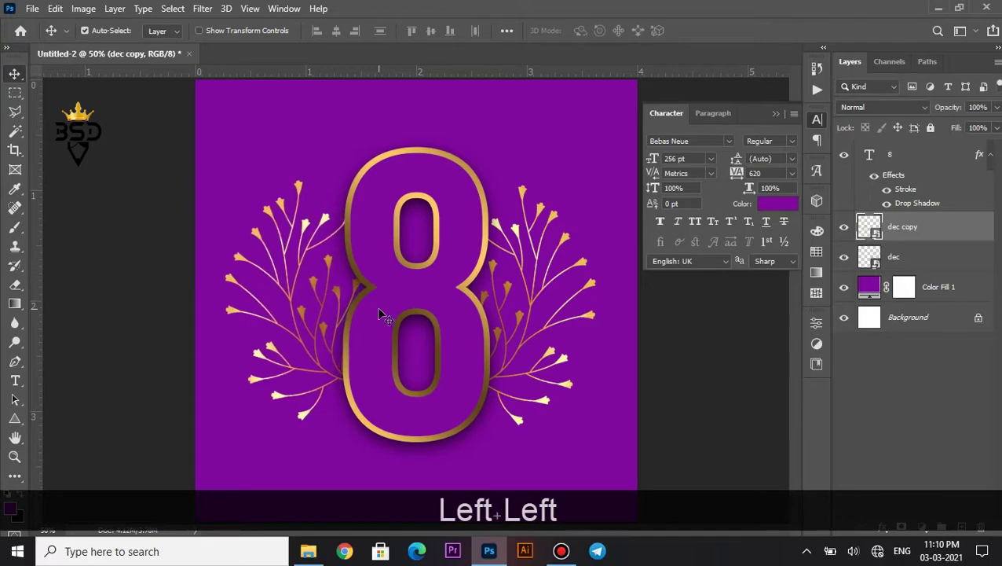
pyautogui.press('Left')
pyautogui.press('Left')
pyautogui.press('Left')
pyautogui.press('Left')
pyautogui.press('Left')
pyautogui.press('Left')
pyautogui.press('Left')
pyautogui.press('Left')
pyautogui.press('Left')
pyautogui.press('Left')
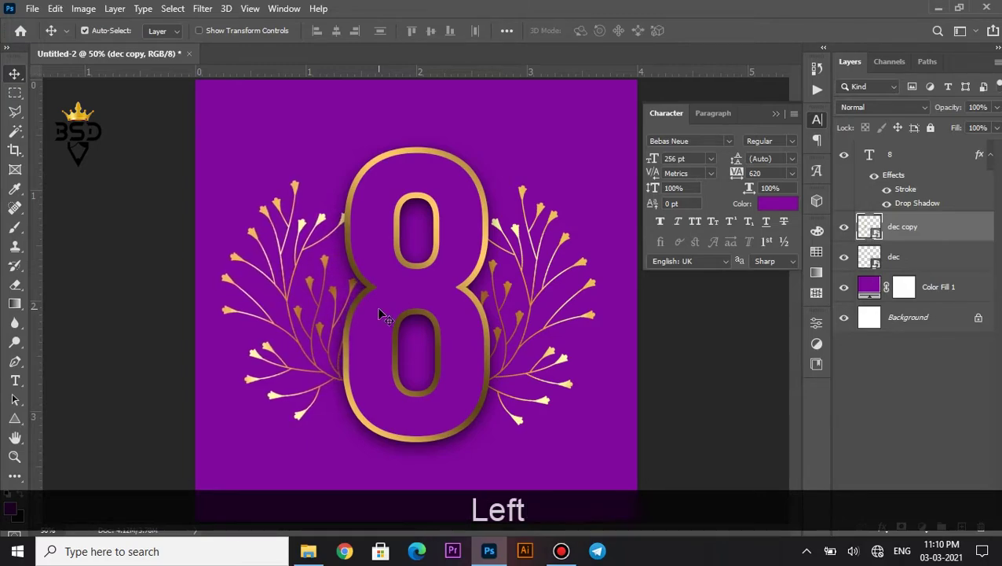
pyautogui.press('Left')
pyautogui.press('Left')
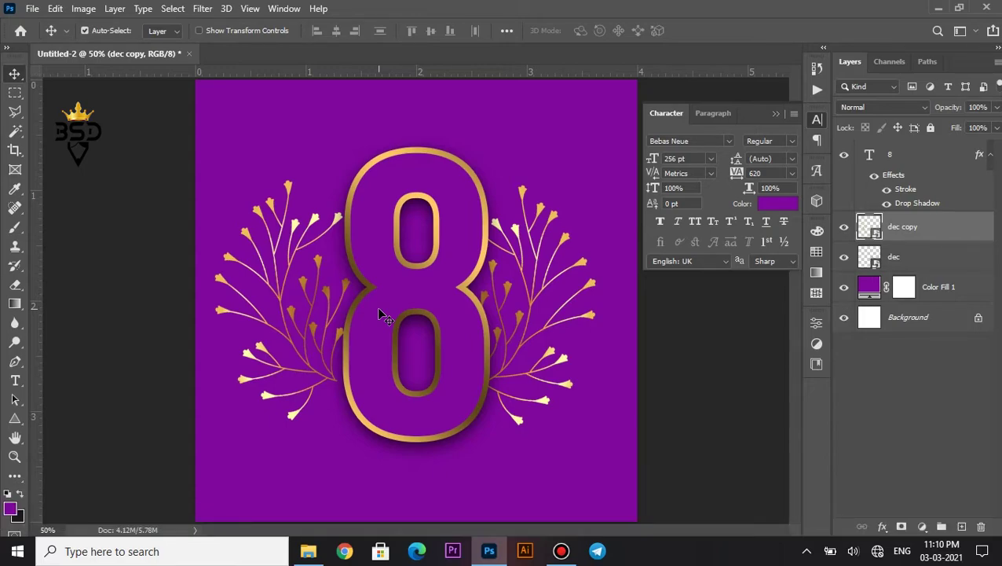
pyautogui.press('Right')
pyautogui.press('Right')
pyautogui.press('Right')
pyautogui.press('Right')
pyautogui.press('Right')
pyautogui.press('Right')
pyautogui.press('Right')
pyautogui.press('Right')
pyautogui.press('Right')
pyautogui.press('Right')
pyautogui.press('Right')
pyautogui.press('Right')
pyautogui.press('Right')
pyautogui.press('Right')
pyautogui.press('Right')
pyautogui.press('Right')
pyautogui.press('Right')
pyautogui.press('Right')
pyautogui.press('Right')
pyautogui.press('Right')
pyautogui.press('Right')
pyautogui.press('Right')
pyautogui.scroll(-2, 386, 289)
pyautogui.scroll(2, 389, 289)
# - Add a Bevel & Emboss effect to the 8 layer with Inner Bevel style, 532% depth and a 43° angle
pyautogui.click(892, 155)
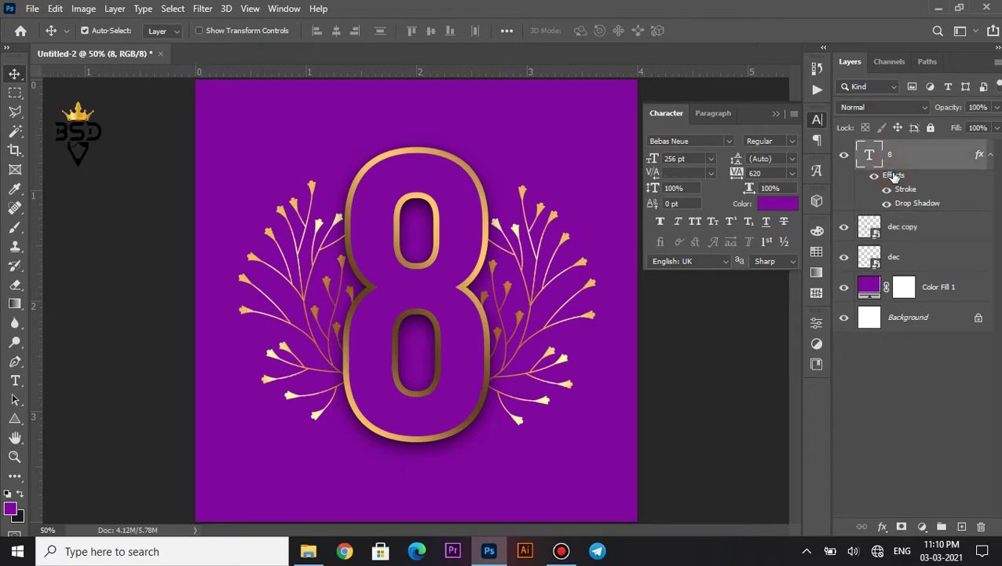
pyautogui.doubleClick(893, 176)
pyautogui.moveTo(596, 124); pyautogui.dragTo(687, 128)
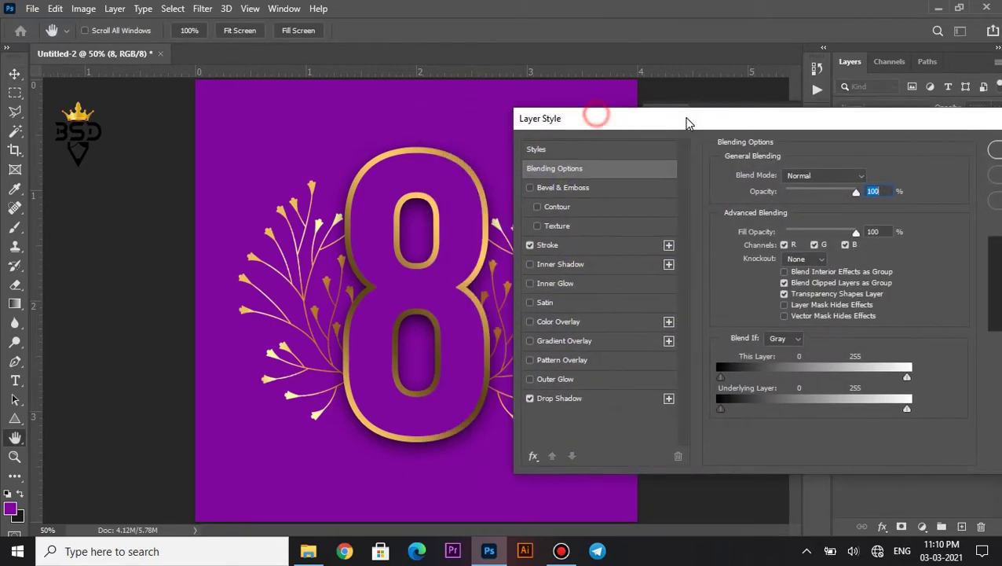
pyautogui.click(585, 189)
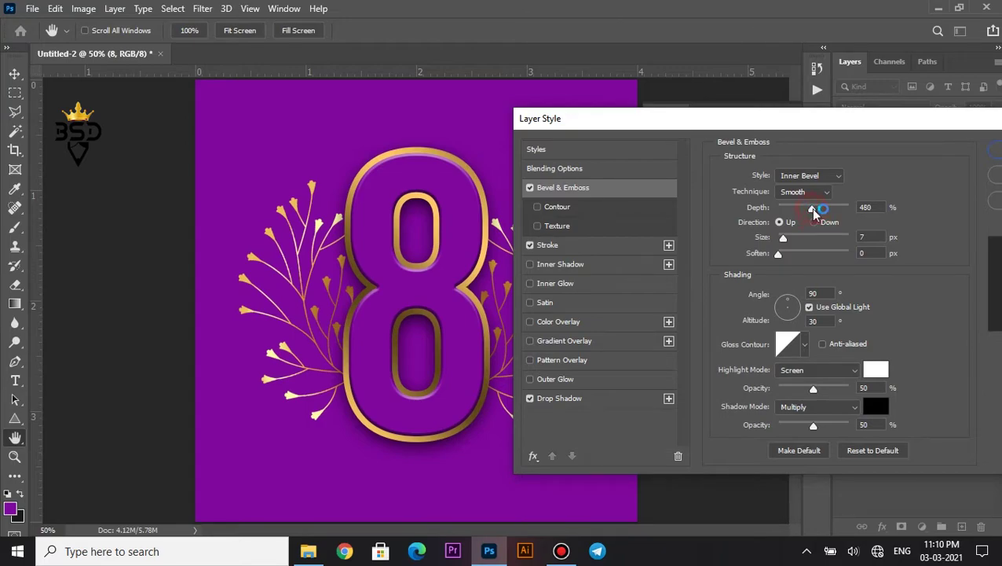
pyautogui.click(815, 210)
pyautogui.moveTo(795, 306); pyautogui.dragTo(787, 299)
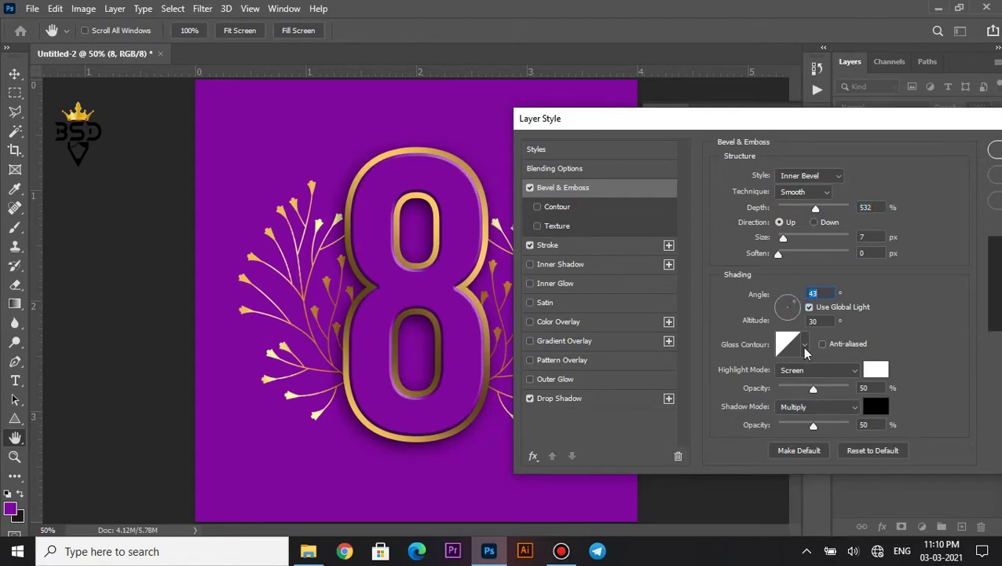
pyautogui.click(817, 120)
pyautogui.moveTo(817, 120); pyautogui.dragTo(769, 121)
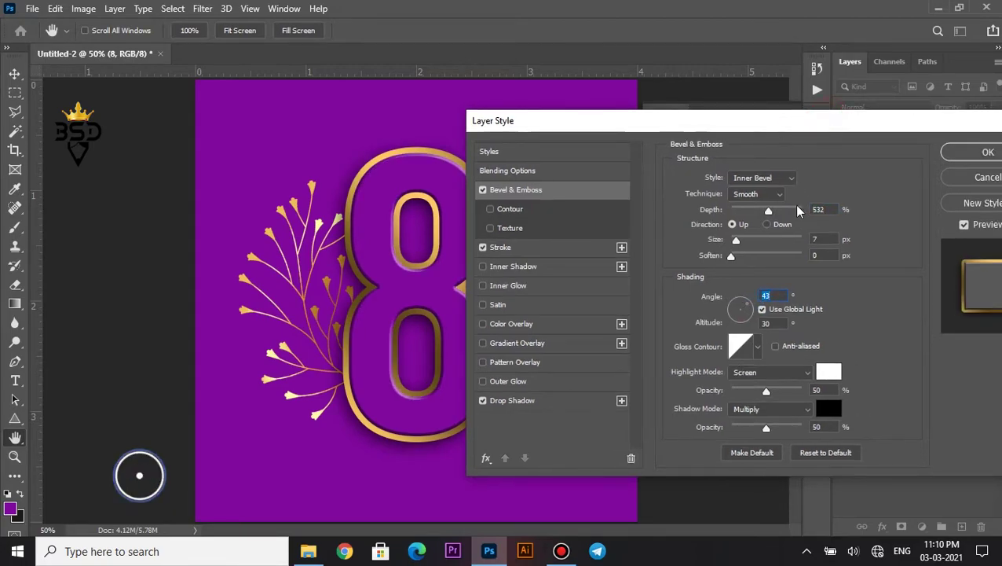
pyautogui.click(969, 155)
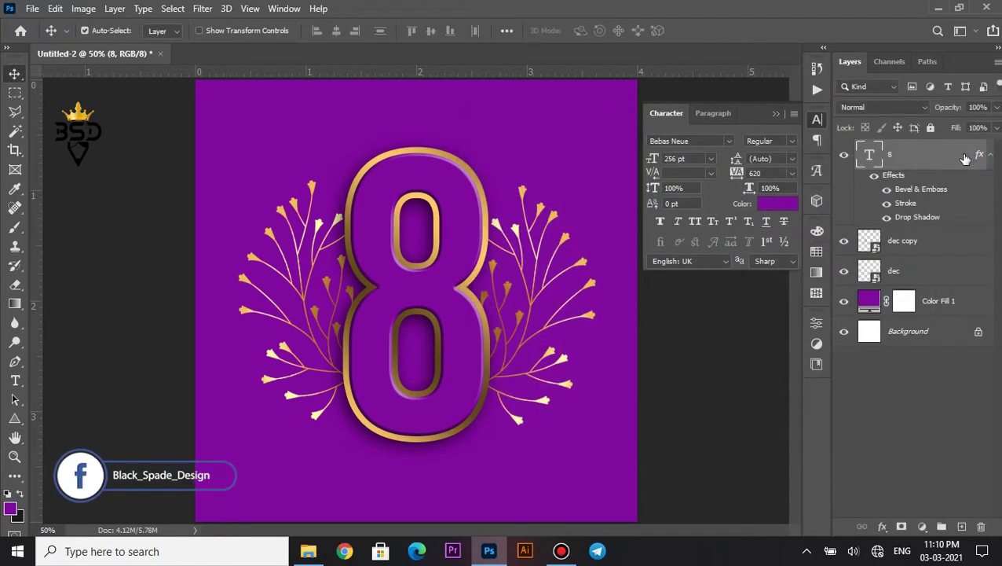
# - Place the golden glitter flares image from the file folder so it covers the whole canvas
pyautogui.scroll(-2, 558, 269)
pyautogui.scroll(1, 552, 269)
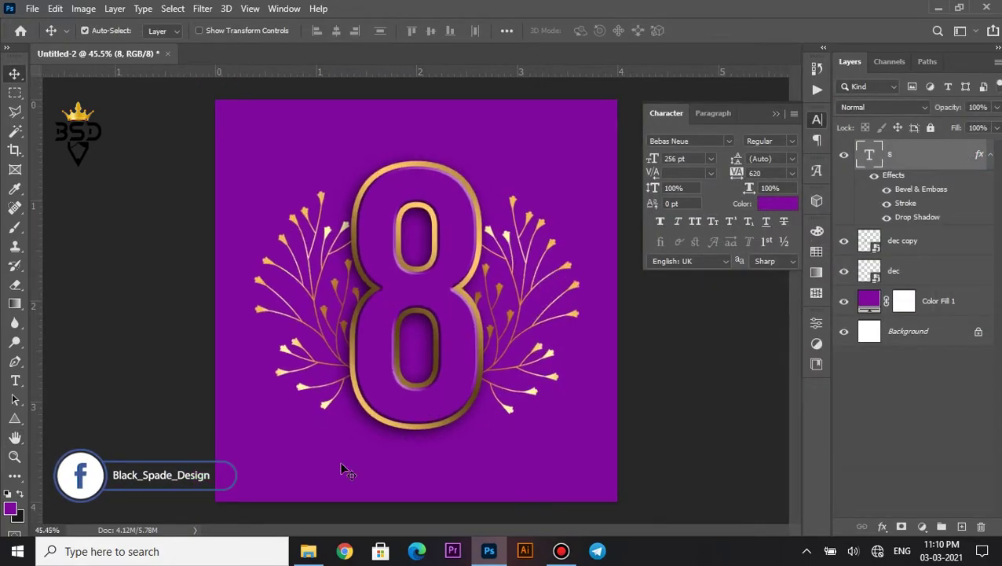
pyautogui.click(308, 551)
pyautogui.moveTo(479, 126); pyautogui.dragTo(403, 355)
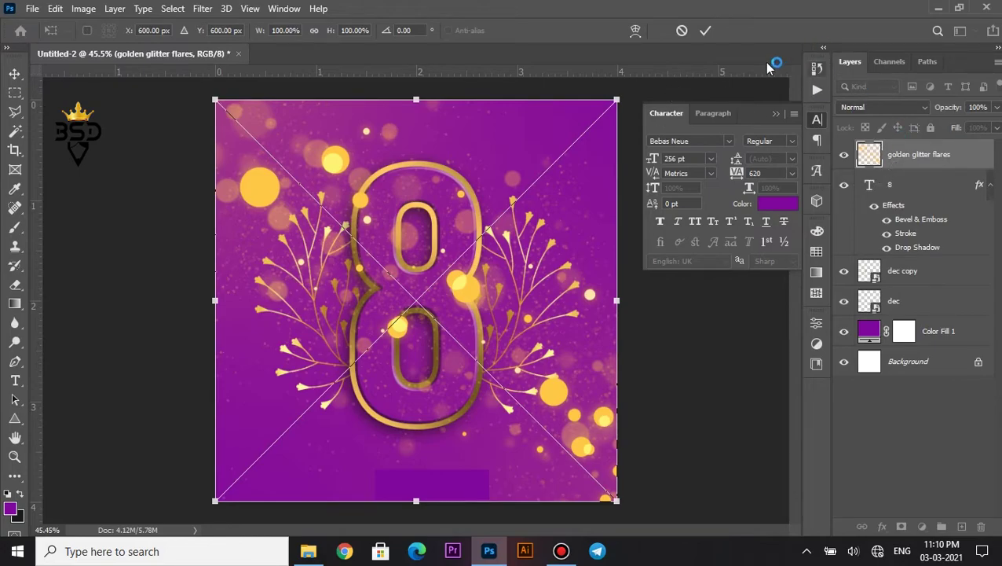
pyautogui.click(706, 30)
# - Stack the golden glitter flares layer directly above Color Fill 1 and set its blend mode to Color Dodge
pyautogui.moveTo(892, 159); pyautogui.dragTo(879, 314)
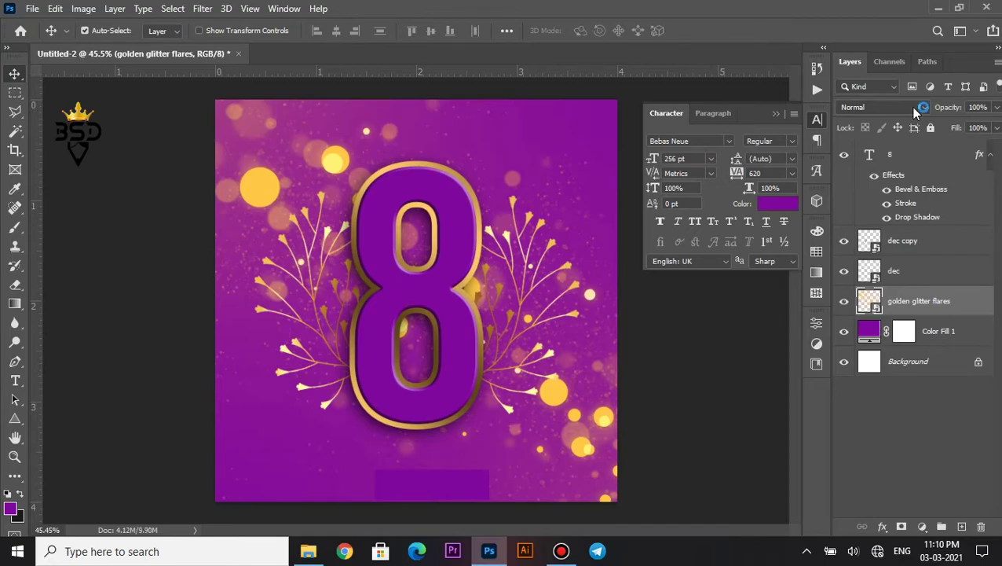
pyautogui.click(913, 109)
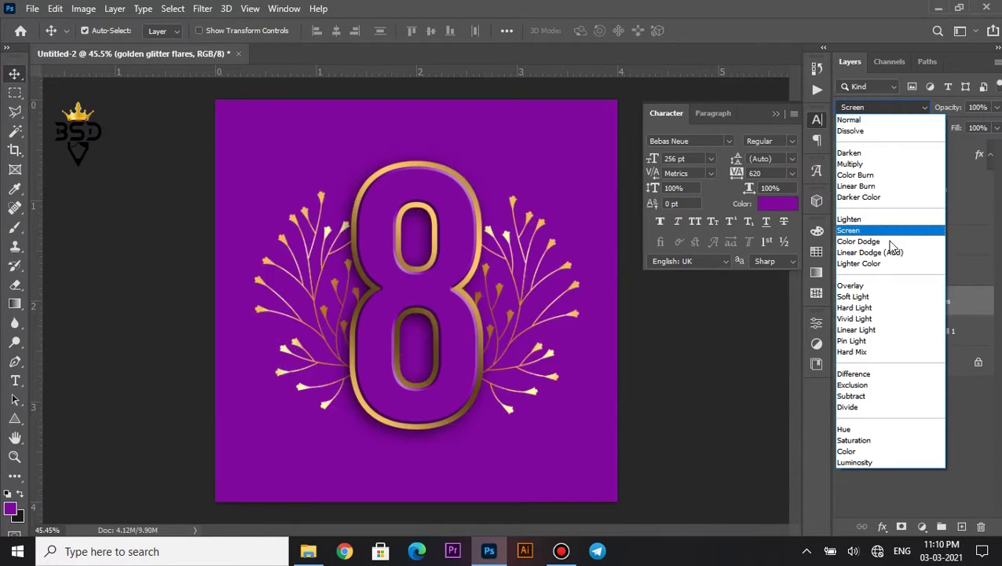
pyautogui.click(883, 242)
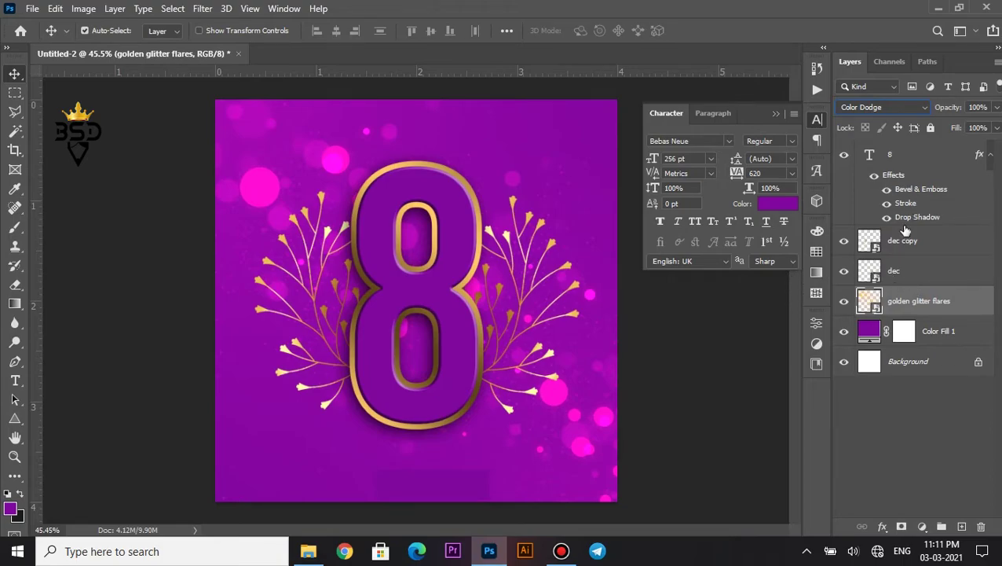
# - Move the 8 and both dec branch layers together slightly upward, keeping them centred horizontally on the canvas
pyautogui.click(904, 276)
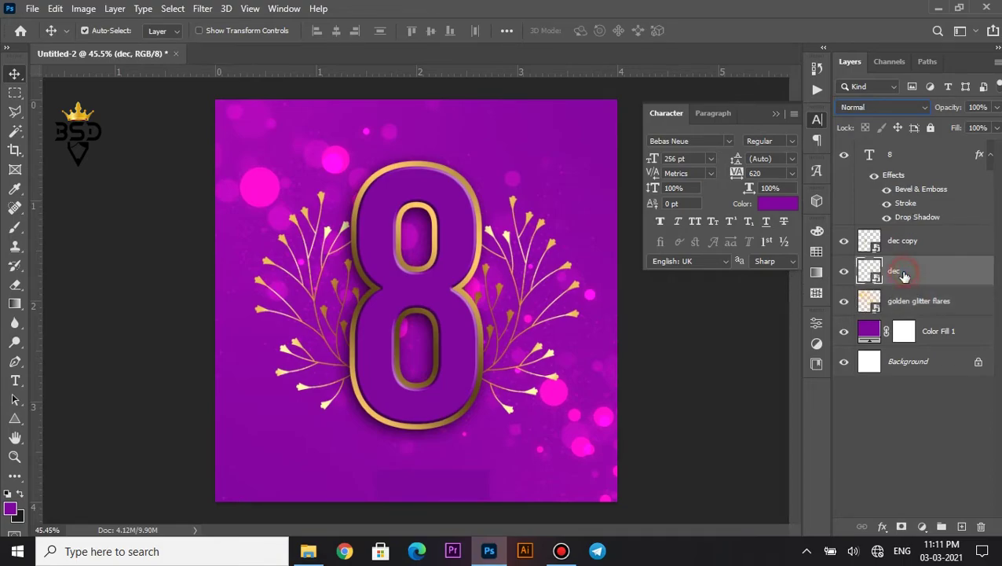
pyautogui.keyDown('shift'); pyautogui.click(906, 157); pyautogui.keyUp('shift')
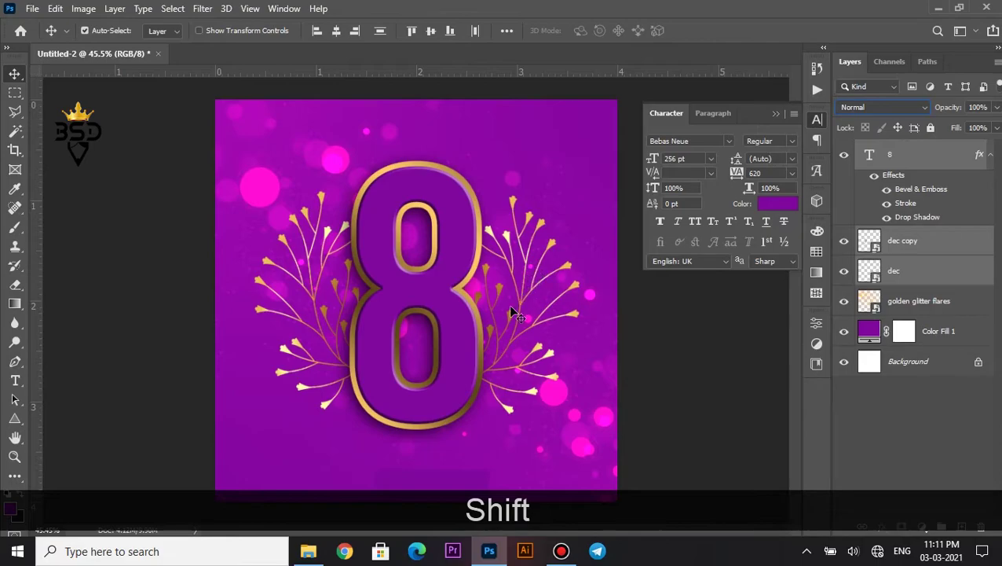
pyautogui.press('Up')
pyautogui.press('Up')
pyautogui.press('Up')
pyautogui.press('Up')
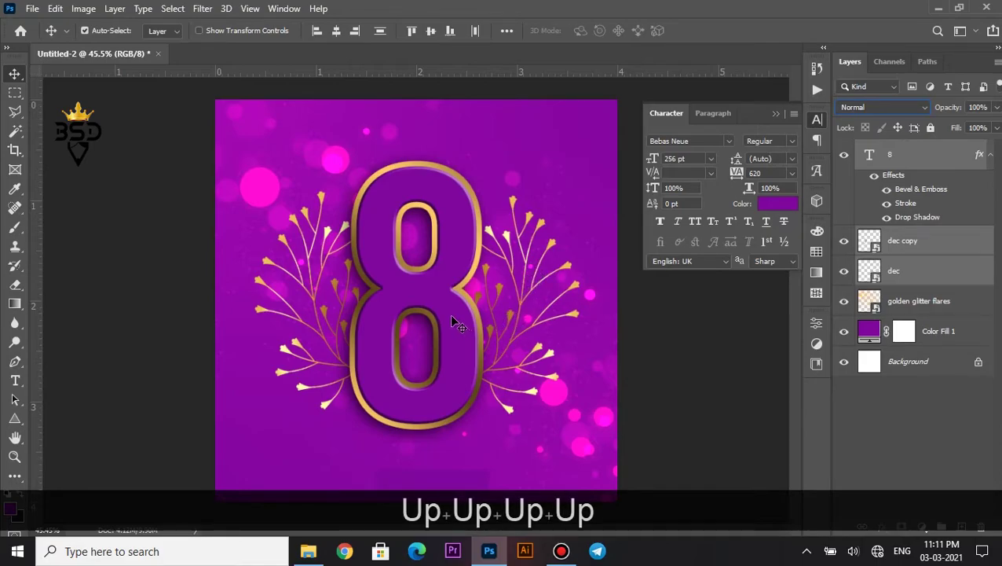
pyautogui.moveTo(432, 300)
pyautogui.mouseDown()
pyautogui.moveTo(433, 221)
pyautogui.moveTo(424, 289)
pyautogui.moveTo(441, 289)
pyautogui.mouseUp()
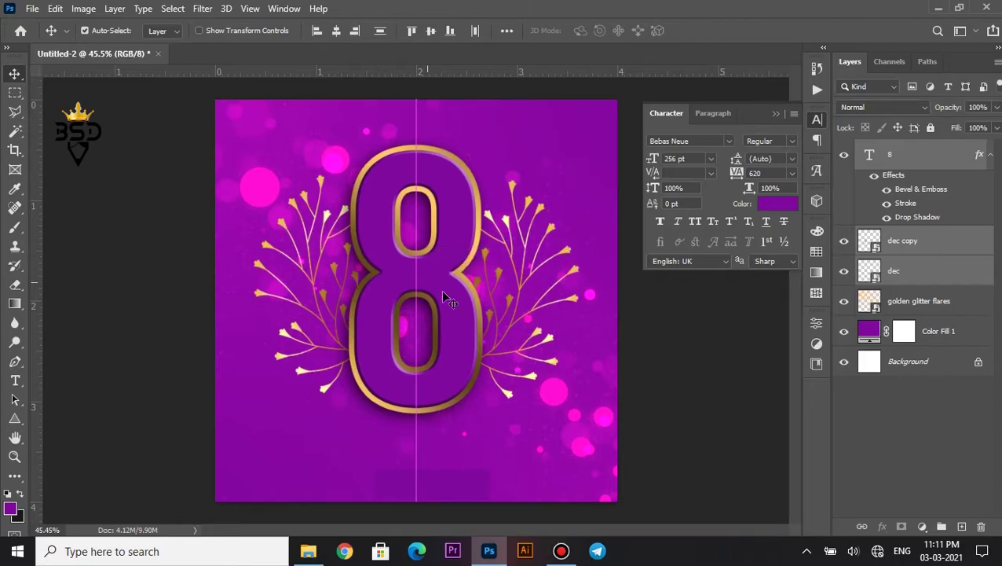
# - Add a layer mask to the golden glitter flares and paint out the rectangle near the canvas's lower edge with a 500 px black brush
pyautogui.click(897, 301)
pyautogui.click(903, 525)
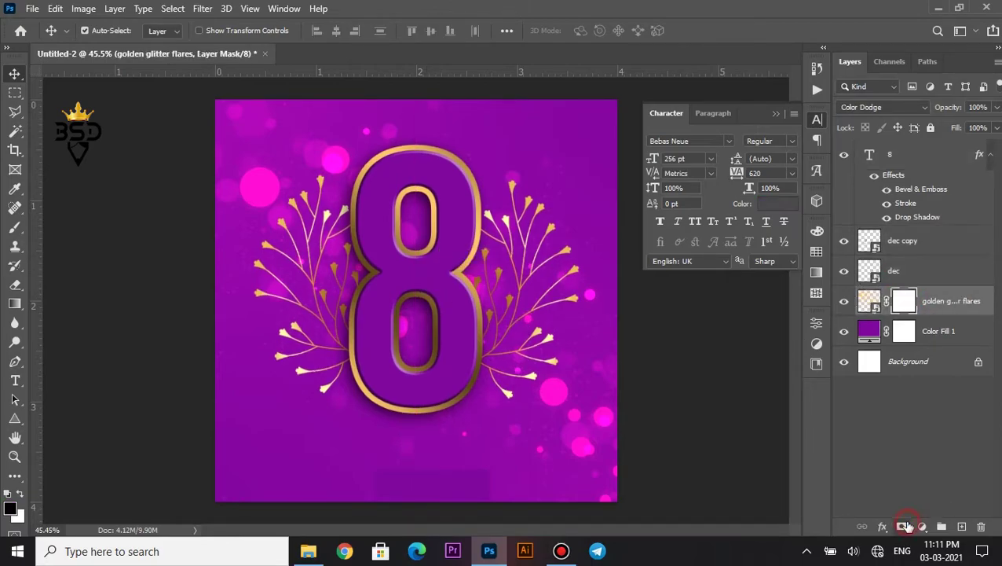
pyautogui.press('b')
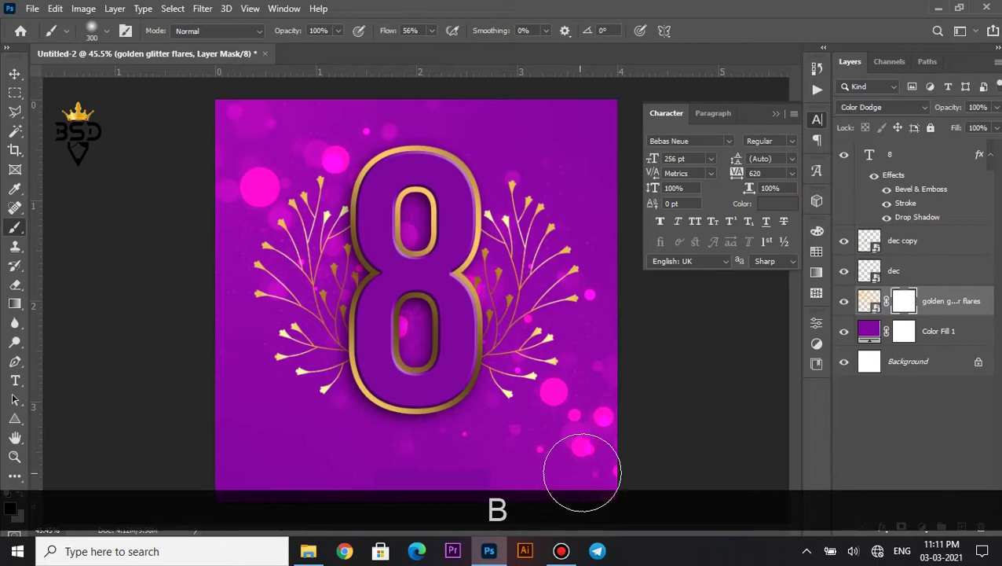
pyautogui.press(']')
pyautogui.press(']')
pyautogui.press(']')
pyautogui.press(']')
pyautogui.press(']')
pyautogui.press(']')
pyautogui.press('[')
pyautogui.press('[')
pyautogui.press('[')
pyautogui.press('[')
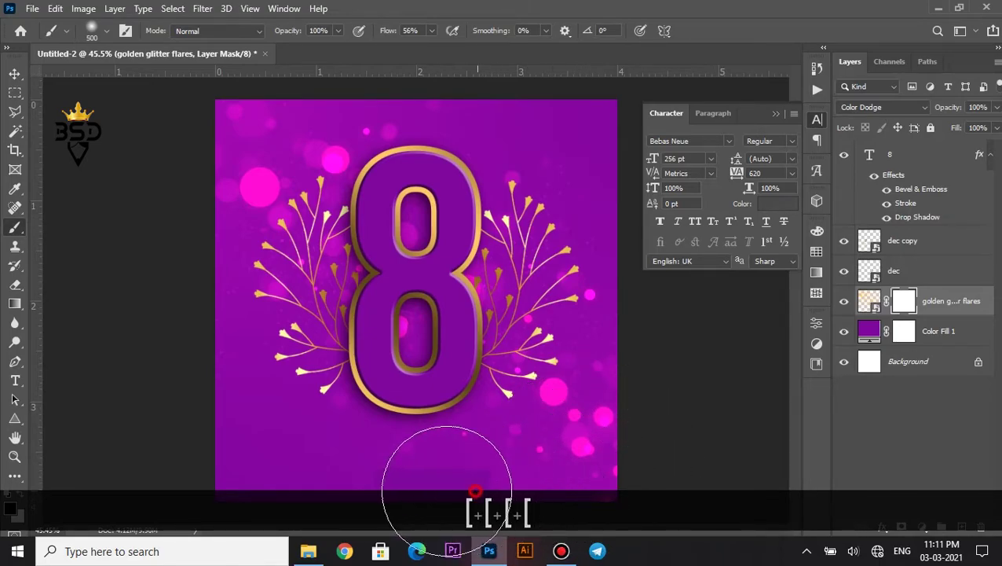
pyautogui.moveTo(421, 480)
pyautogui.mouseDown()
pyautogui.moveTo(212, 493)
pyautogui.moveTo(369, 482)
pyautogui.moveTo(445, 492)
pyautogui.moveTo(397, 494)
pyautogui.moveTo(502, 495)
pyautogui.mouseUp()
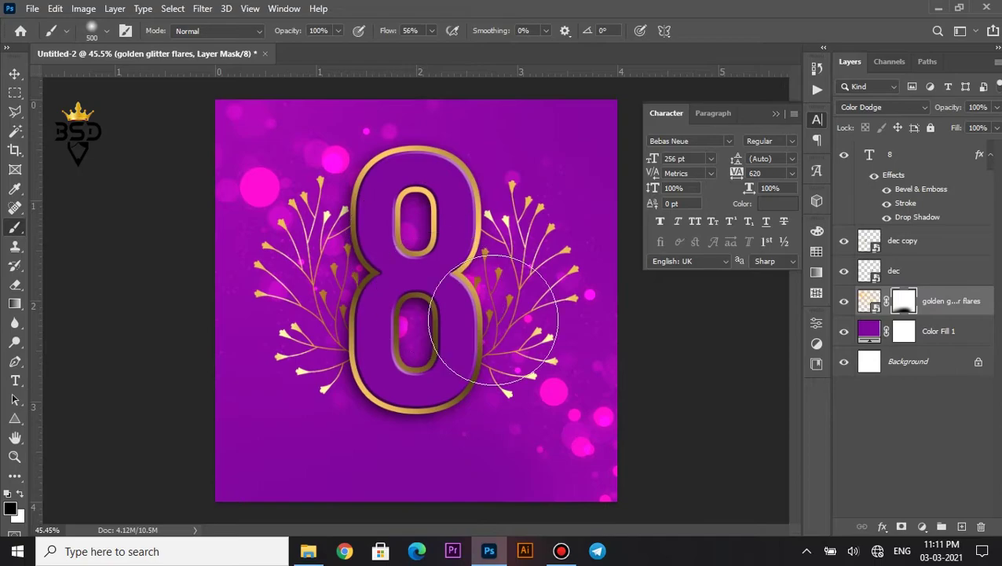
# - Hide the 8 layer and add a text layer reading WO in the empty area below the branches
pyautogui.press('v')
pyautogui.scroll(2, 446, 339)
pyautogui.press('space')
pyautogui.moveTo(490, 266); pyautogui.dragTo(502, 181)
pyautogui.moveTo(477, 246); pyautogui.dragTo(461, 328)
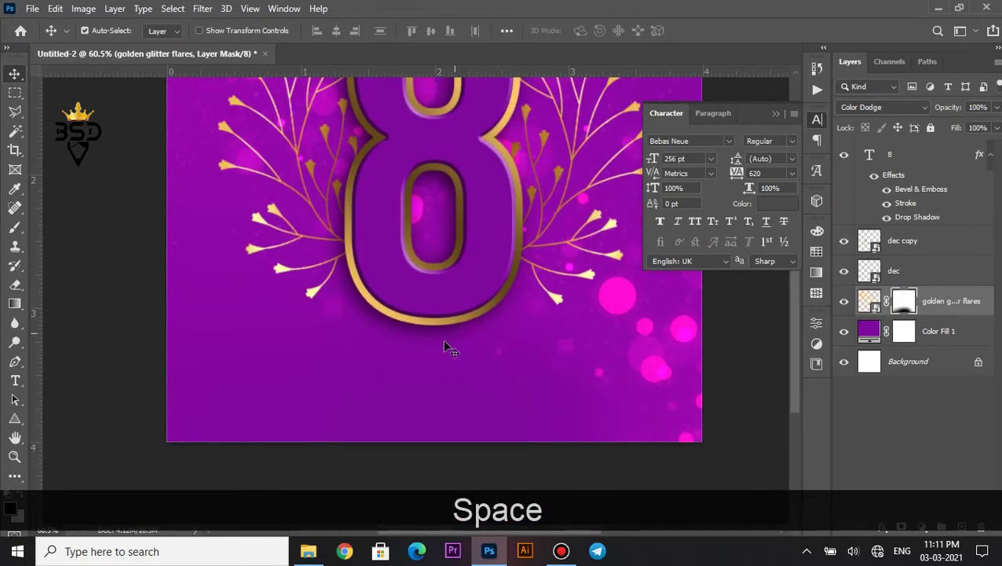
pyautogui.press('t')
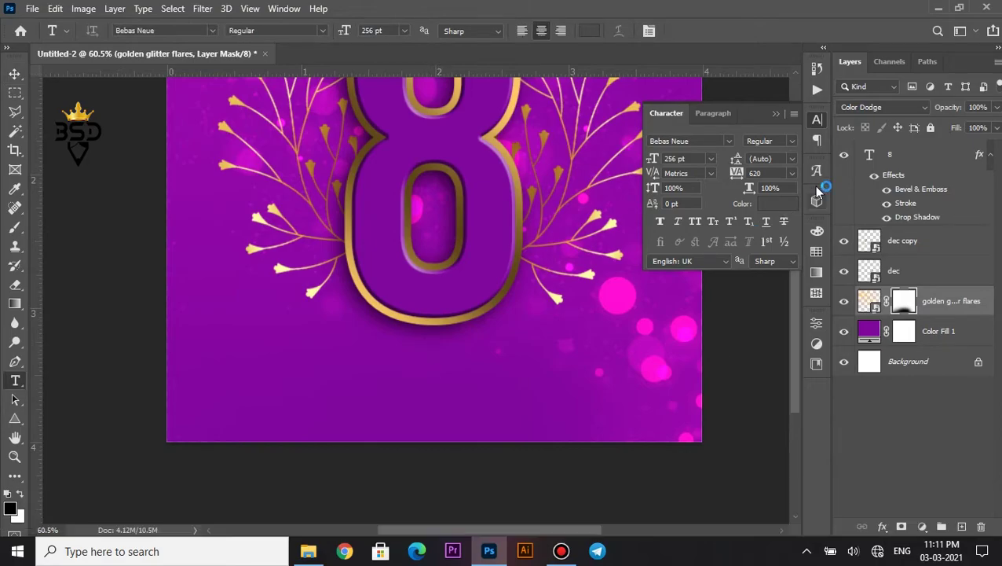
pyautogui.click(843, 155)
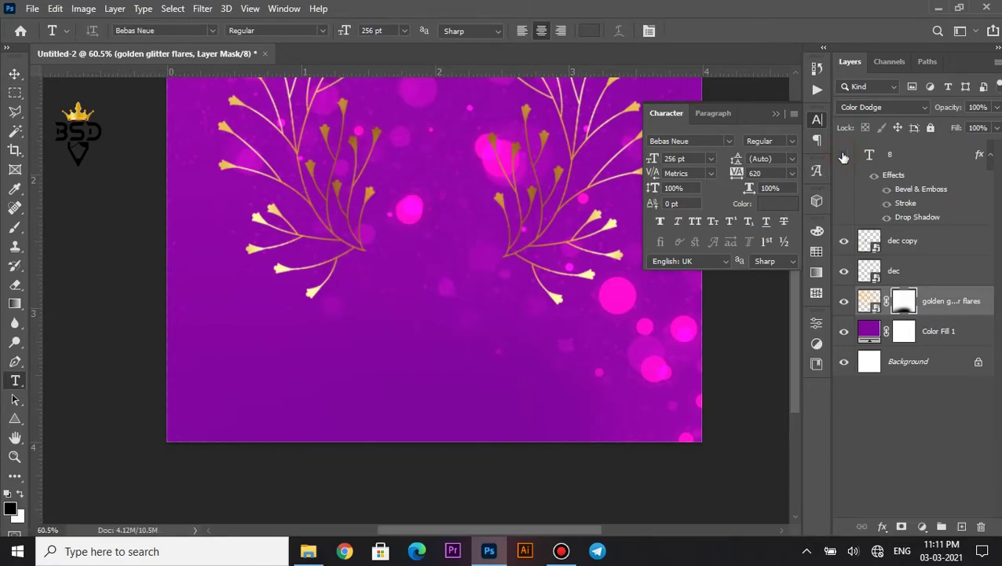
pyautogui.click(405, 366)
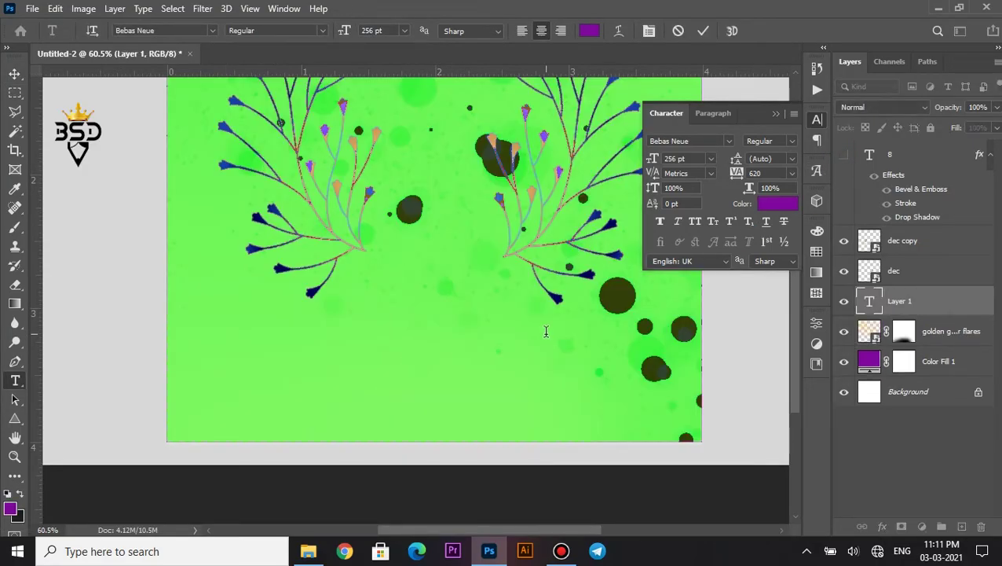
pyautogui.write('WO')
pyautogui.hotkey('ctrl', 'a')
pyautogui.hotkey('ctrl', 'Return')
pyautogui.press('v')
# - Format the WO text in white (#ffffff) at 22 pt with tracking 0
pyautogui.click(777, 204)
pyautogui.moveTo(389, 343); pyautogui.dragTo(287, 282)
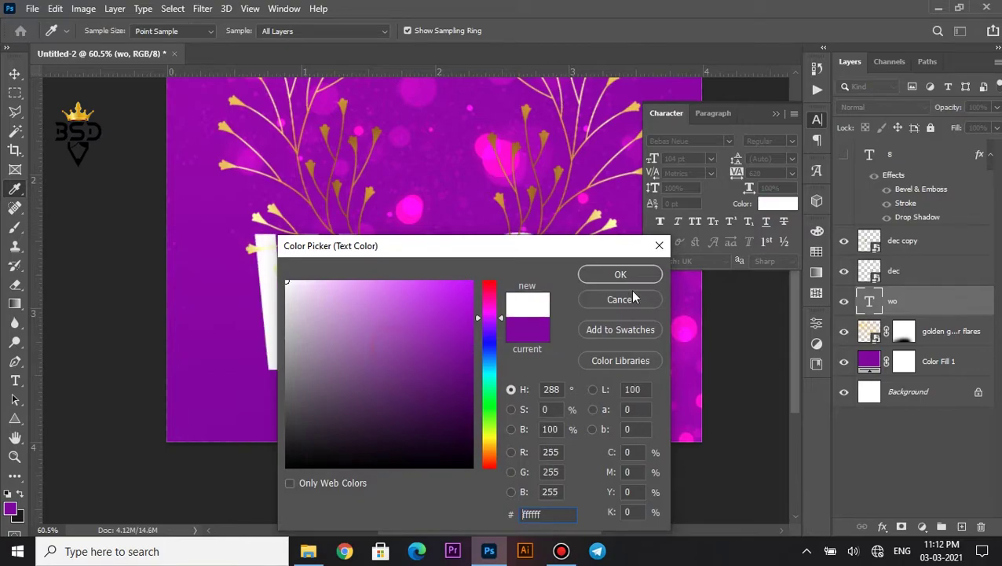
pyautogui.click(643, 273)
pyautogui.moveTo(656, 157); pyautogui.dragTo(621, 160)
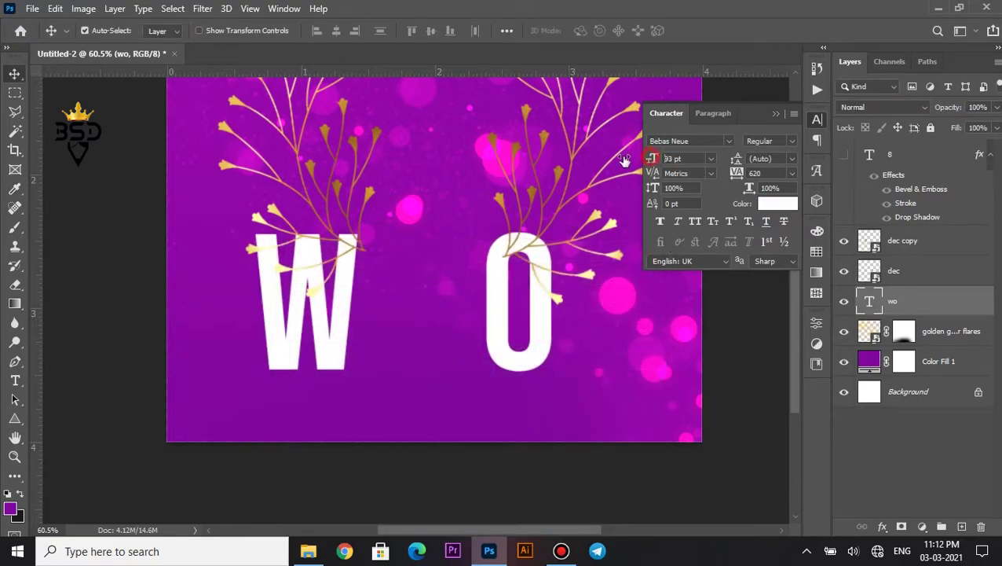
pyautogui.click(794, 172)
pyautogui.click(786, 267)
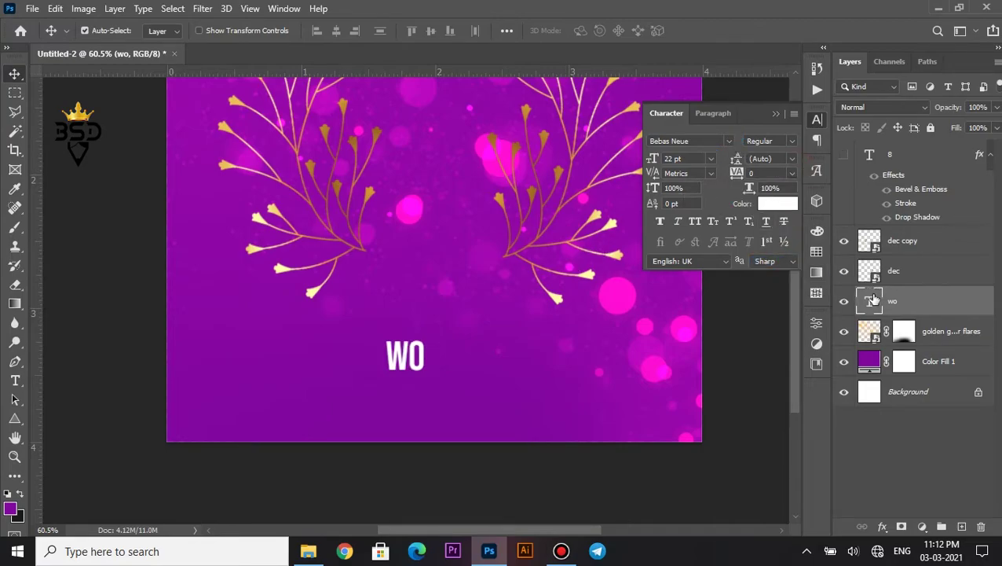
# - Replace the WO text with WOMENS DAY and set it in Franklin Gothic Demi with All Caps
pyautogui.doubleClick(871, 300)
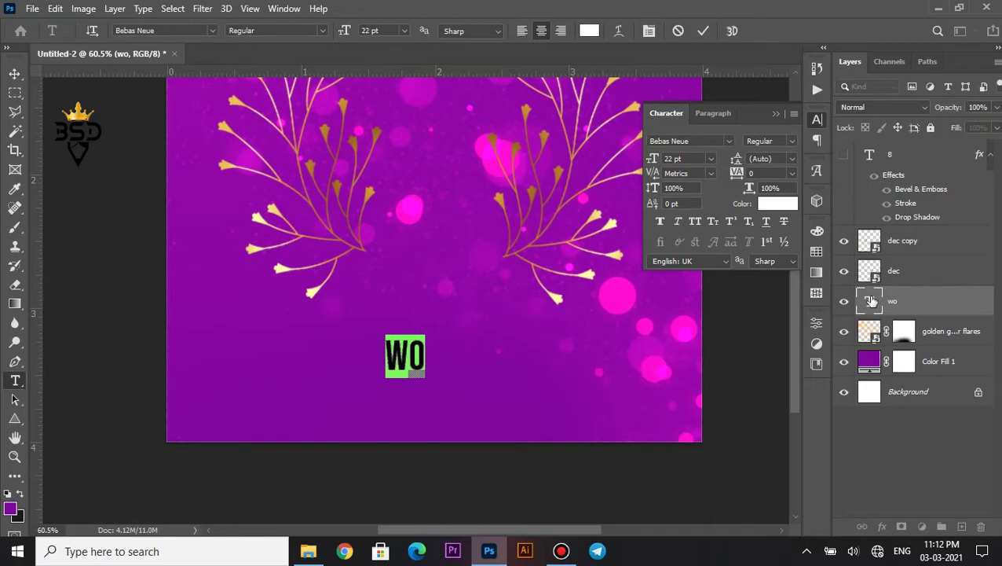
pyautogui.write('WOMENS DAY')
pyautogui.hotkey('ctrl', 'a')
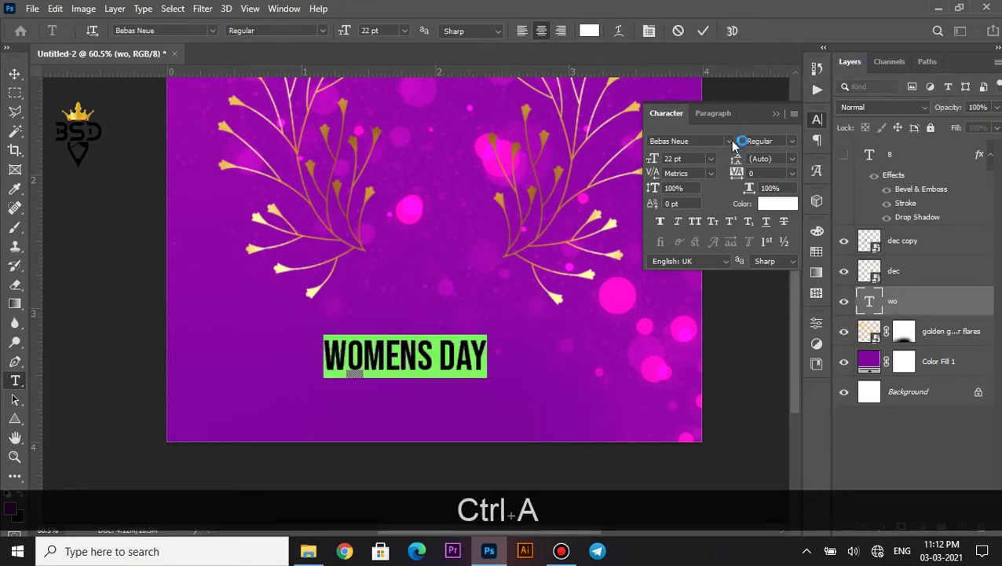
pyautogui.click(732, 143)
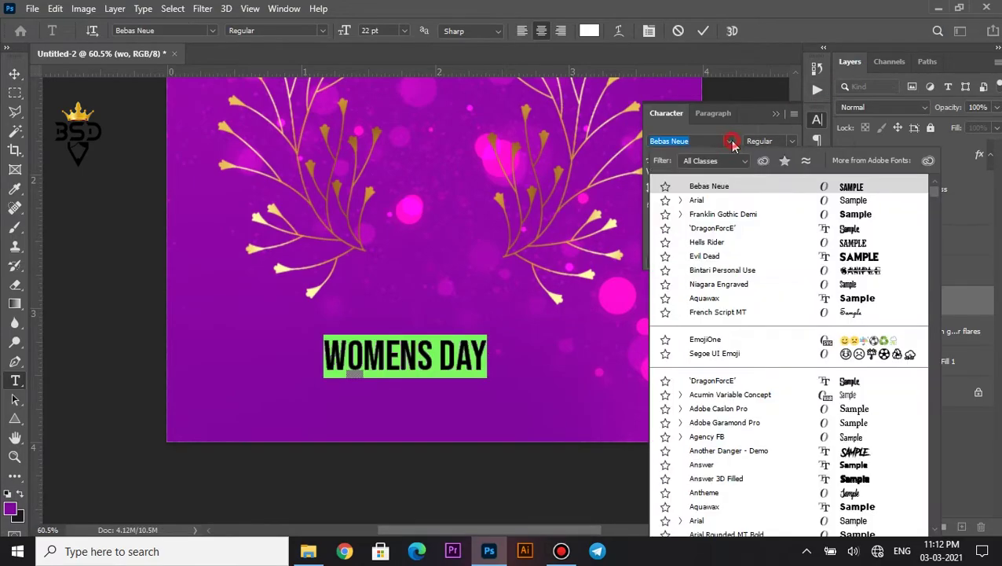
pyautogui.click(847, 216)
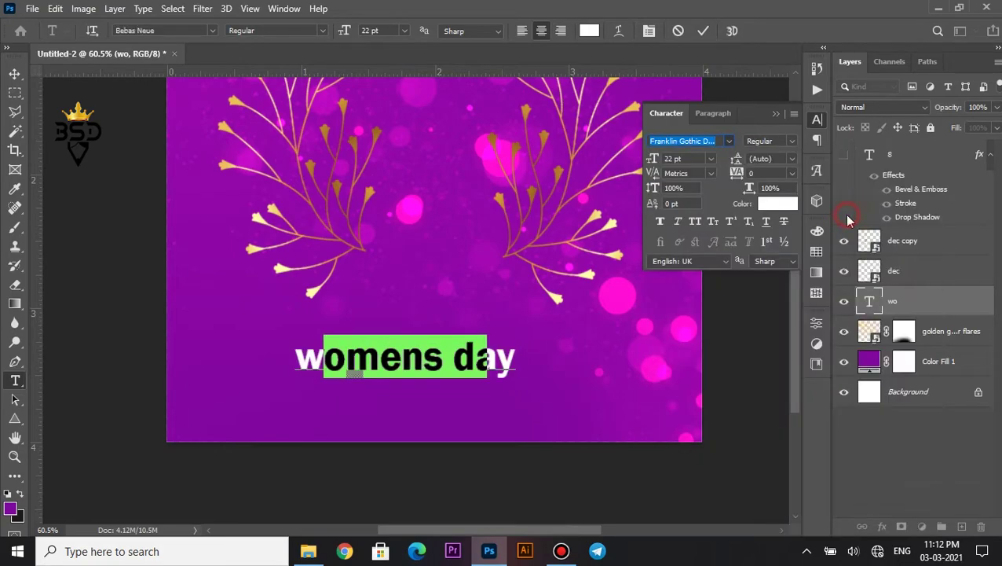
pyautogui.click(695, 223)
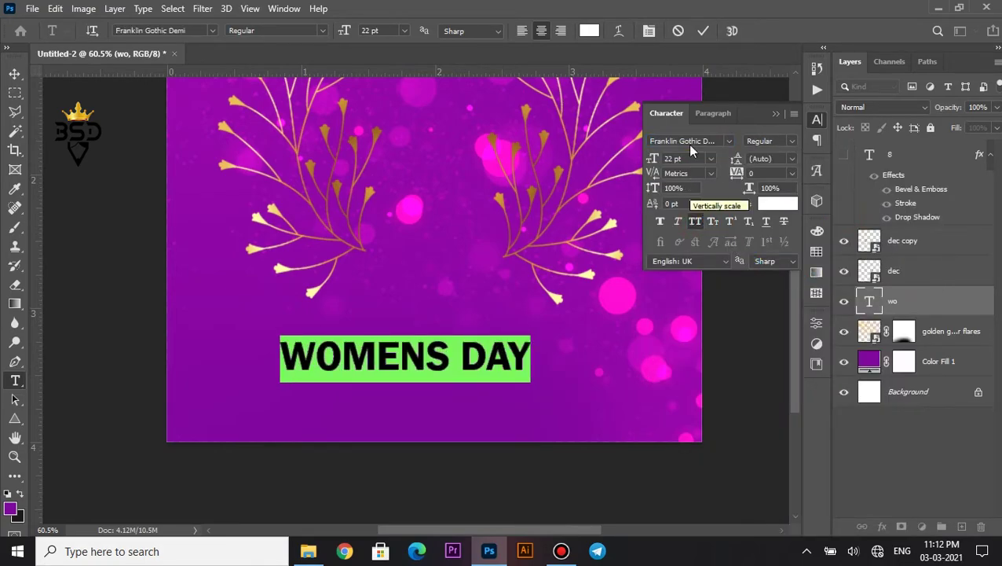
pyautogui.click(706, 31)
pyautogui.click(13, 74)
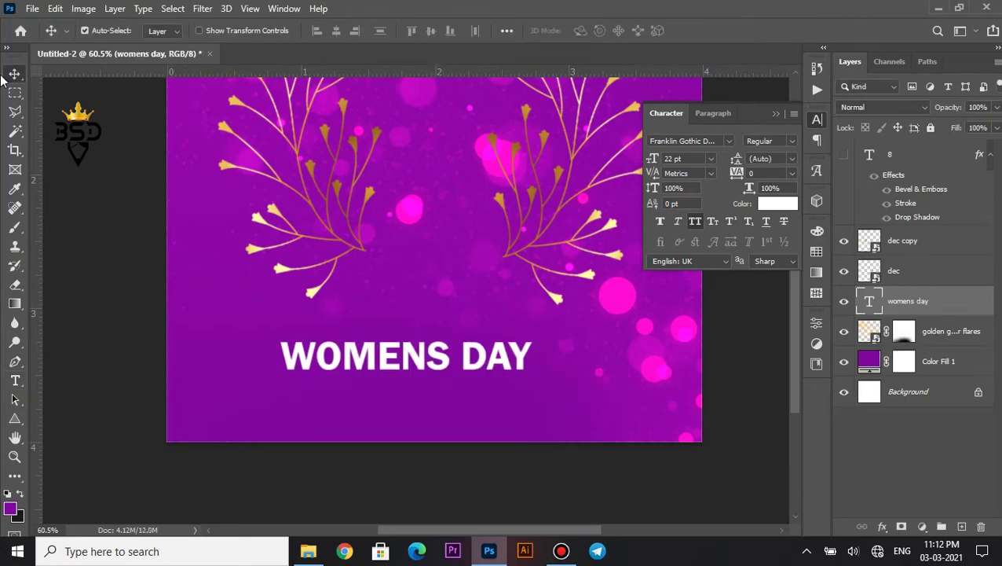
# - Centre the WOMENS DAY text below the 8 and make the 8 layer visible again
pyautogui.moveTo(483, 368); pyautogui.dragTo(505, 353)
pyautogui.click(842, 154)
pyautogui.scroll(-2, 500, 355)
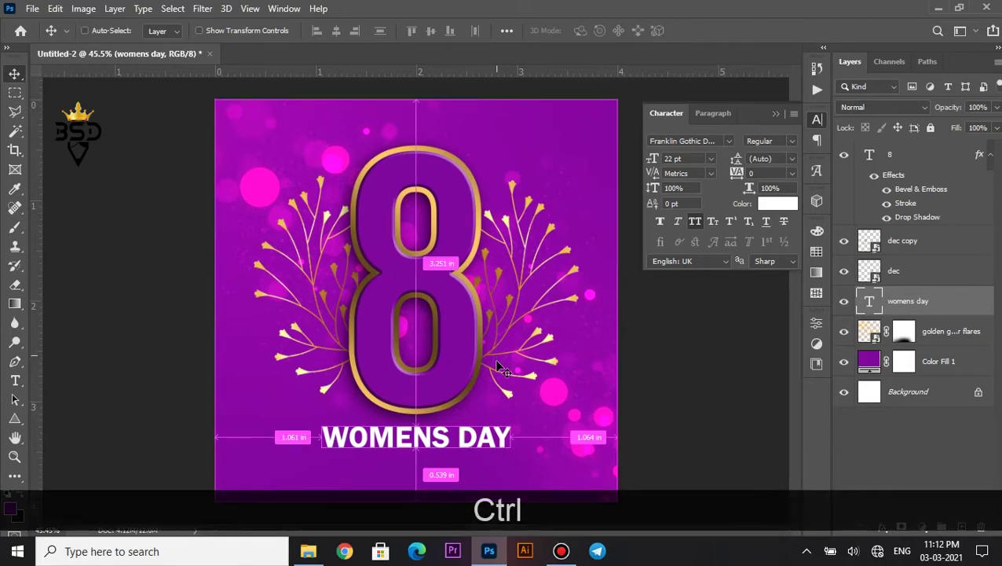
# - Scale the WOMENS DAY text to about 77% and duplicate it directly beneath the original line
pyautogui.hotkey('ctrl', 't')
pyautogui.moveTo(511, 454); pyautogui.dragTo(488, 451)
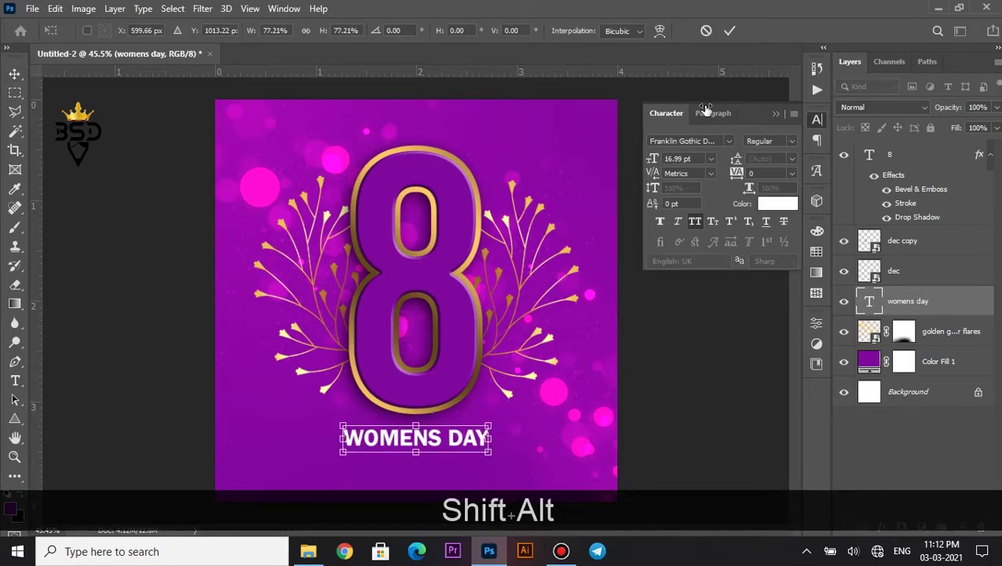
pyautogui.click(728, 31)
pyautogui.moveTo(421, 446)
pyautogui.mouseDown()
pyautogui.moveTo(428, 430)
pyautogui.moveTo(444, 436)
pyautogui.moveTo(422, 463)
pyautogui.mouseUp()
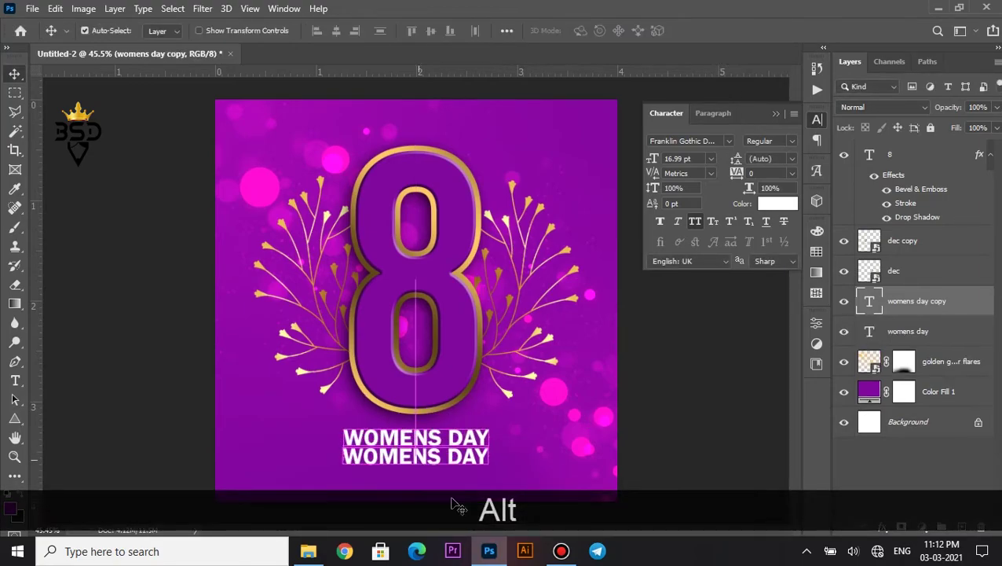
# - Replace the text of the lower WOMENS DAY copy with CELEBRATION
pyautogui.doubleClick(868, 304)
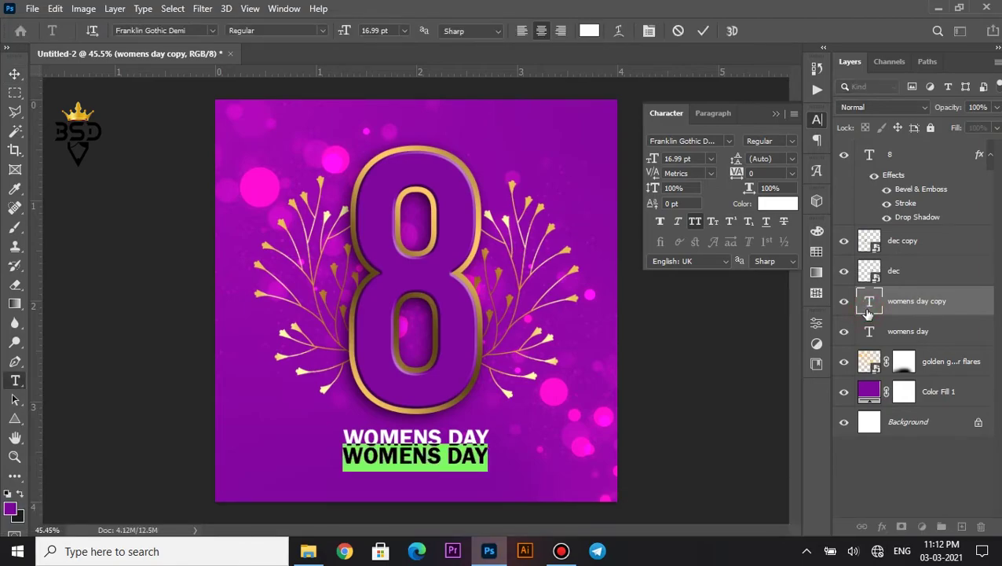
pyautogui.write('C3')
pyautogui.press('BackSpace')
pyautogui.write('ELEBRATION')
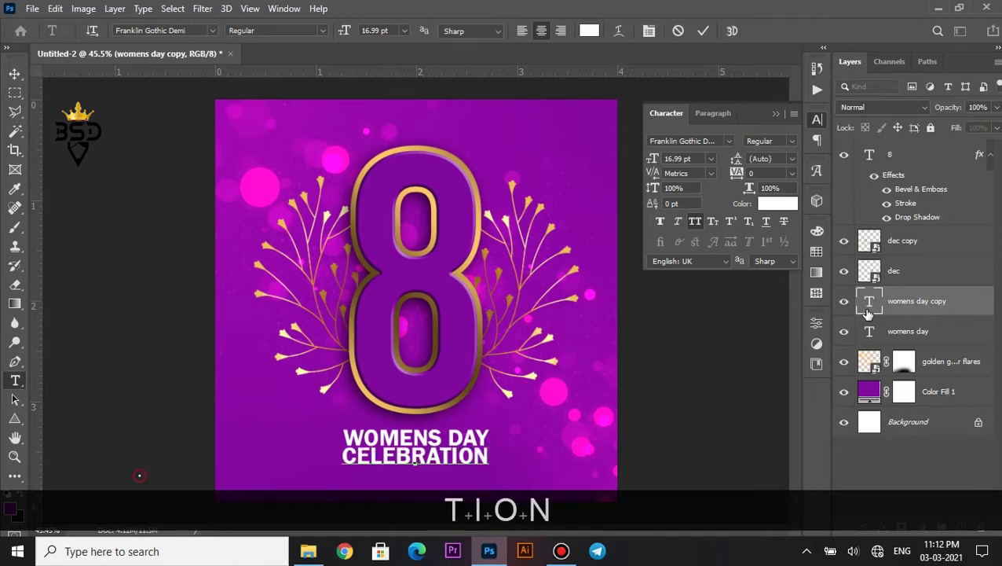
# - Set the CELEBRATION text in Arial at 5 pt with tracking 760
pyautogui.hotkey('ctrl', 'a')
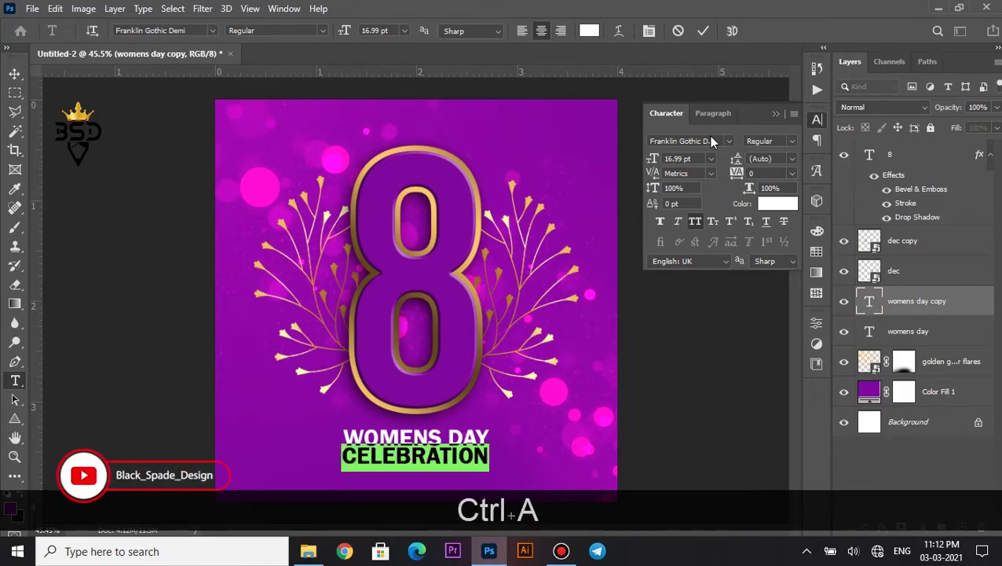
pyautogui.click(729, 140)
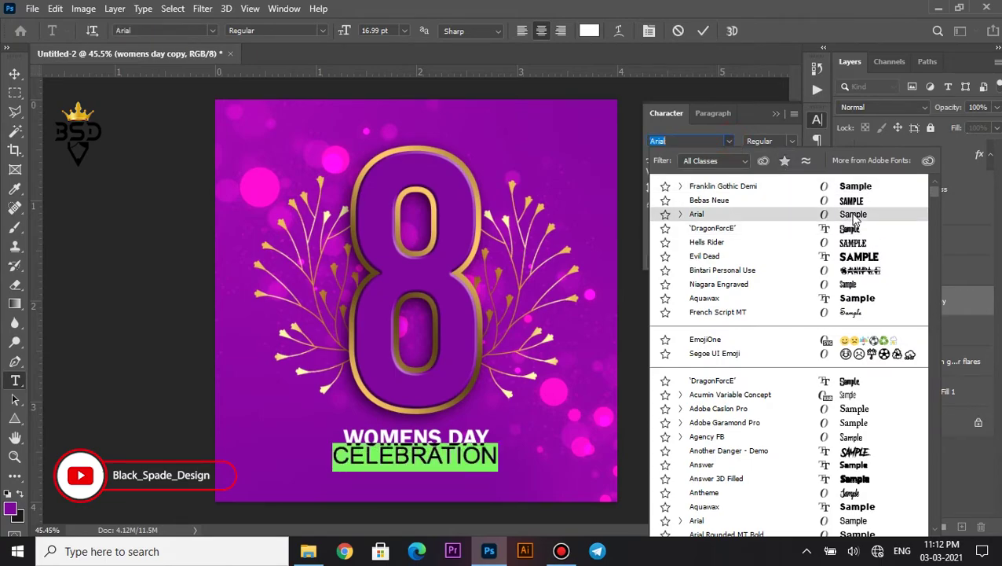
pyautogui.click(854, 214)
pyautogui.moveTo(743, 177); pyautogui.dragTo(753, 176)
pyautogui.moveTo(657, 158); pyautogui.dragTo(642, 160)
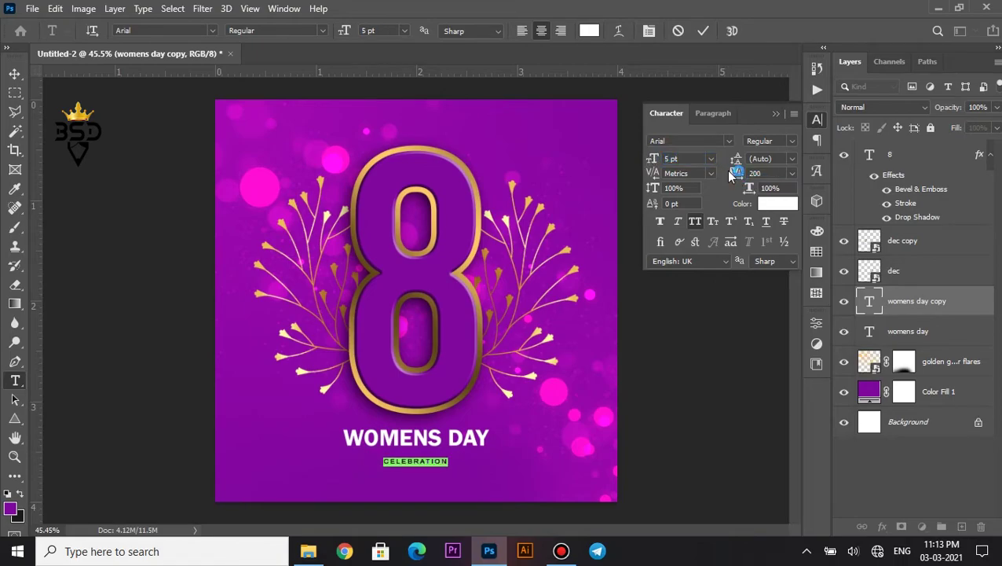
pyautogui.moveTo(737, 174); pyautogui.dragTo(756, 184)
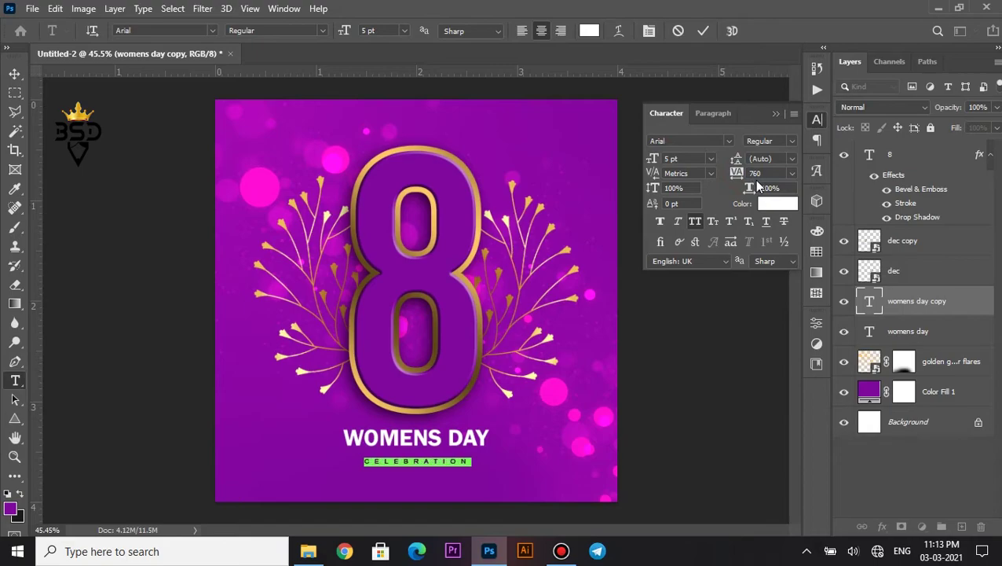
pyautogui.click(703, 30)
# - Scale the CELEBRATION text up to 5.75 pt and nudge it slightly closer to the WOMENS DAY line above
pyautogui.press('v')
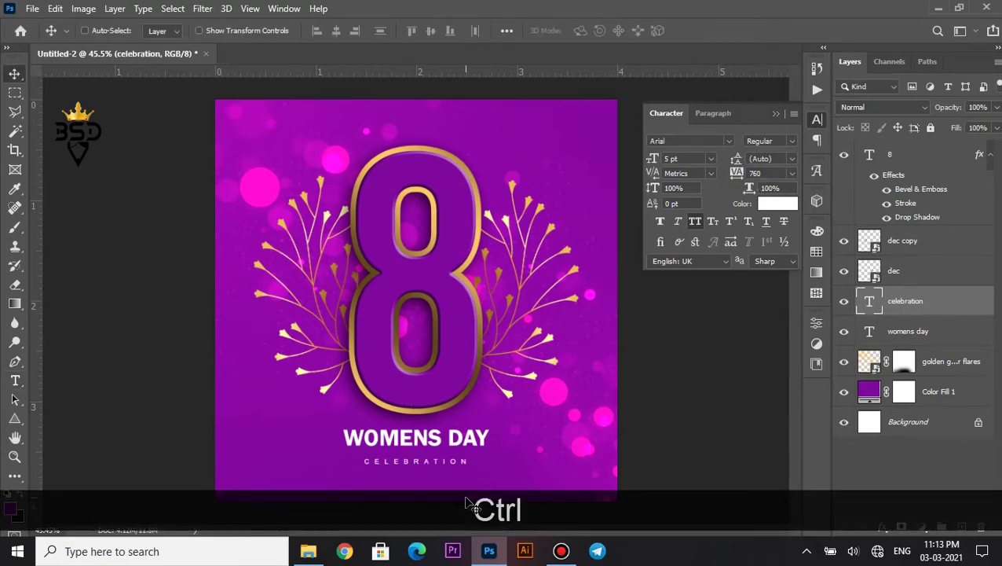
pyautogui.hotkey('ctrl', 't')
pyautogui.moveTo(470, 455); pyautogui.dragTo(480, 455)
pyautogui.press('Return')
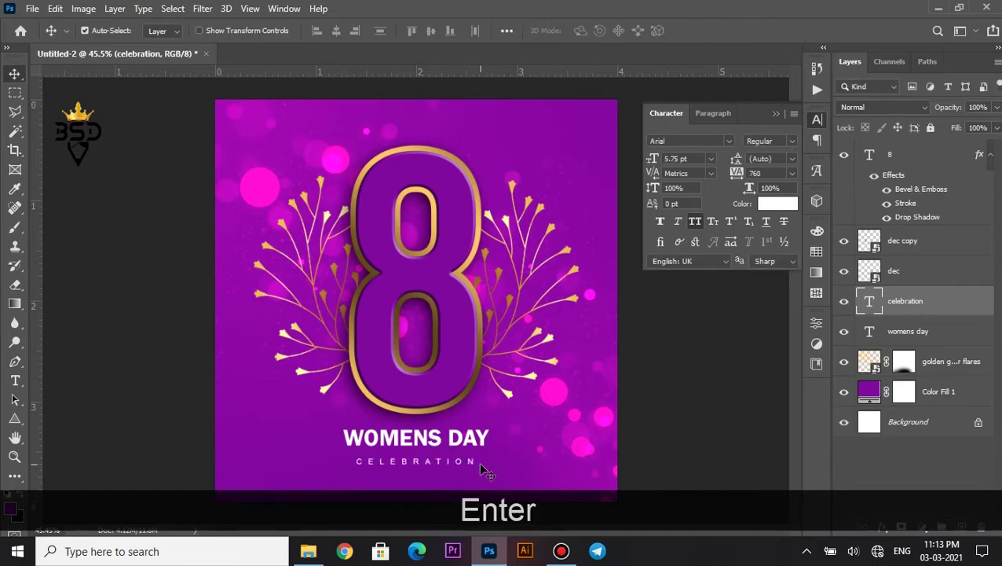
pyautogui.press('Up')
pyautogui.press('Up')
pyautogui.press('Up')
pyautogui.press('Up')
pyautogui.press('Down')
pyautogui.press('Down')
pyautogui.press('Down')
pyautogui.press('Down')
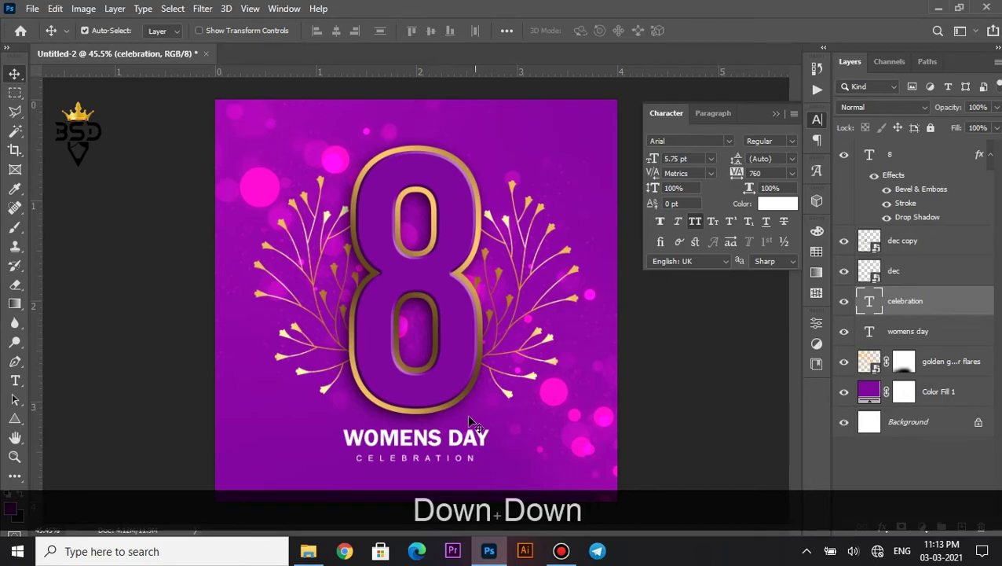
# - Select the WOMENS DAY and CELEBRATION layers together and nudge them slightly down, away from the 8
pyautogui.scroll(-1, 469, 418)
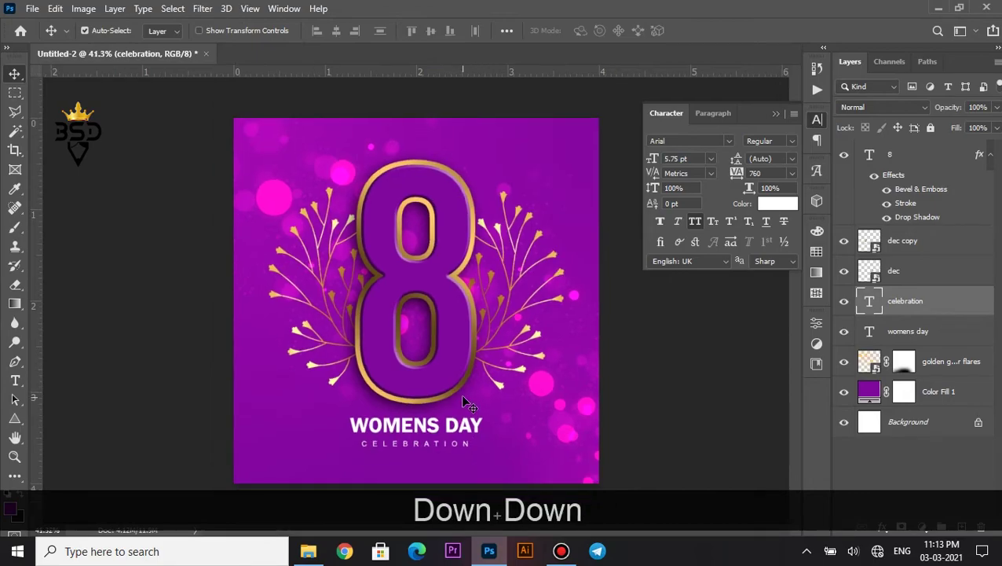
pyautogui.keyDown('ctrl'); pyautogui.click(912, 331); pyautogui.keyUp('ctrl')
pyautogui.press('Down')
pyautogui.press('Down')
pyautogui.press('Down')
pyautogui.press('Down')
pyautogui.press('Down')
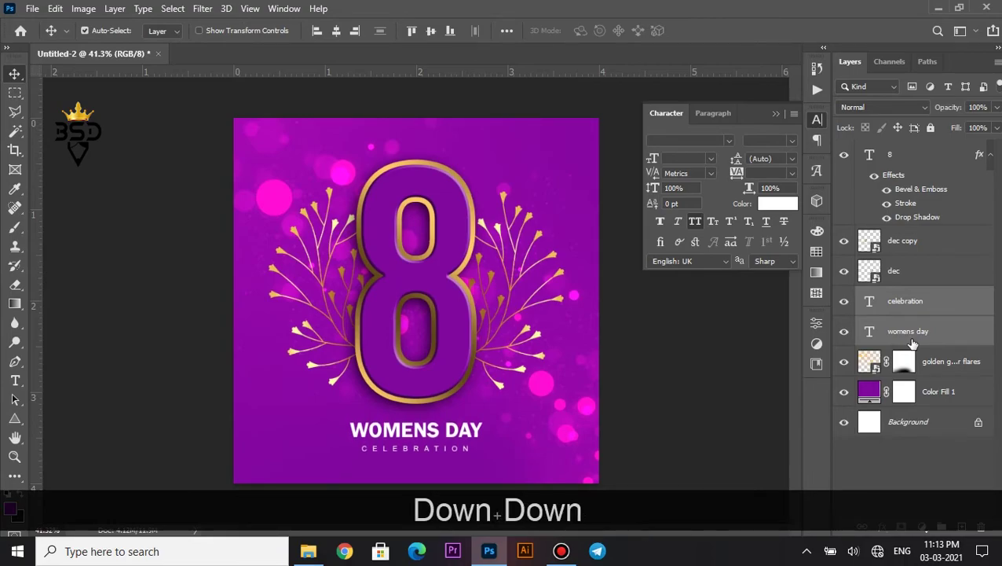
pyautogui.press('Down')
# - Collapse the character settings and place a duplicate of the CELEBRATION text centred above the 8
pyautogui.scroll(3, 334, 428)
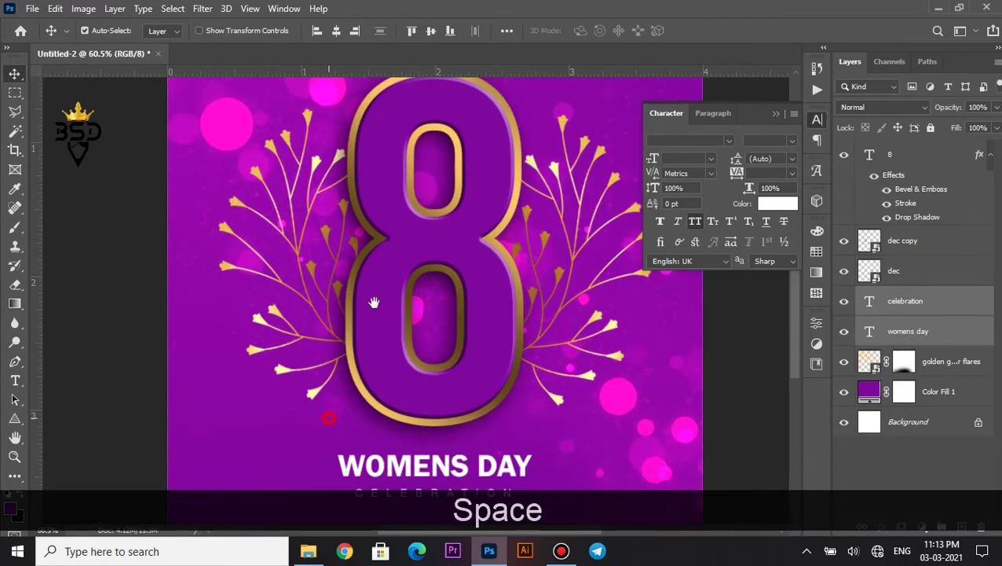
pyautogui.moveTo(329, 420); pyautogui.dragTo(310, 378)
pyautogui.scroll(-3, 309, 372)
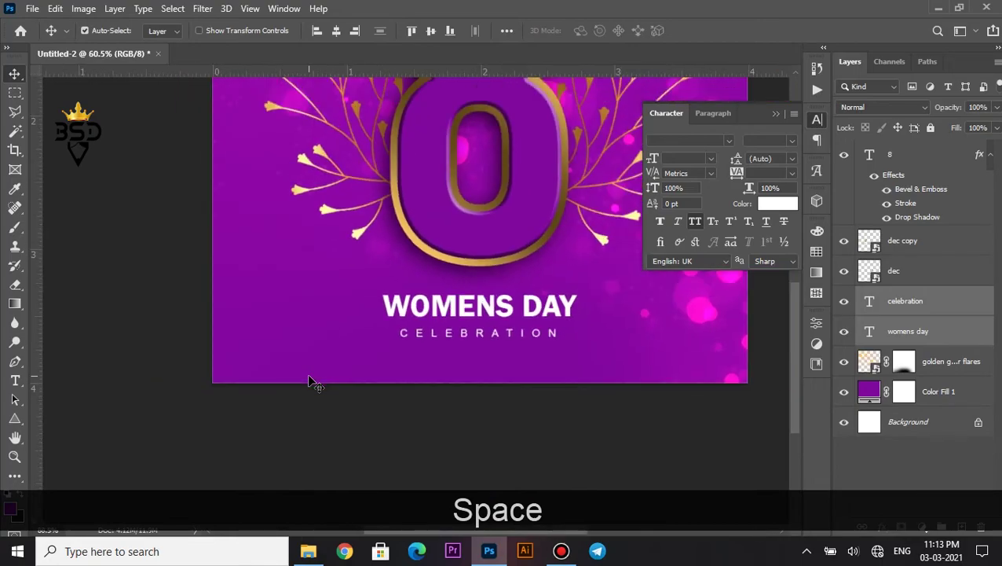
pyautogui.click(774, 114)
pyautogui.scroll(1, 437, 356)
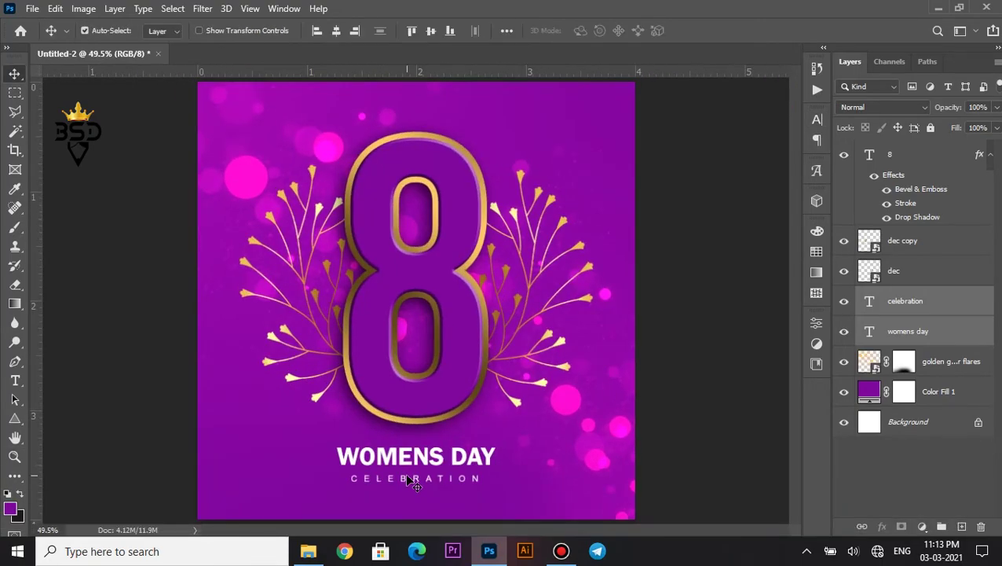
pyautogui.rightClick(407, 478)
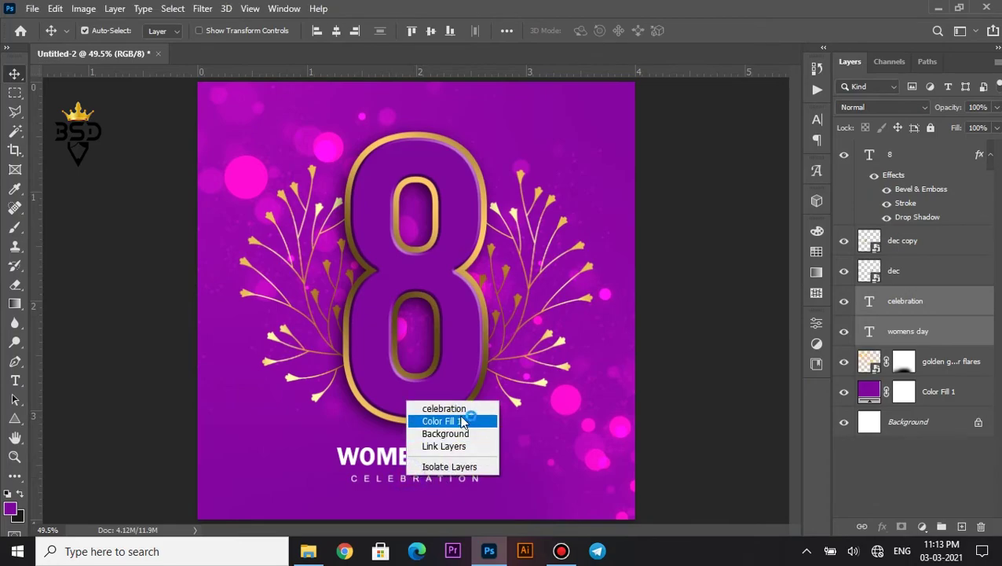
pyautogui.click(444, 408)
pyautogui.moveTo(416, 481); pyautogui.dragTo(414, 111)
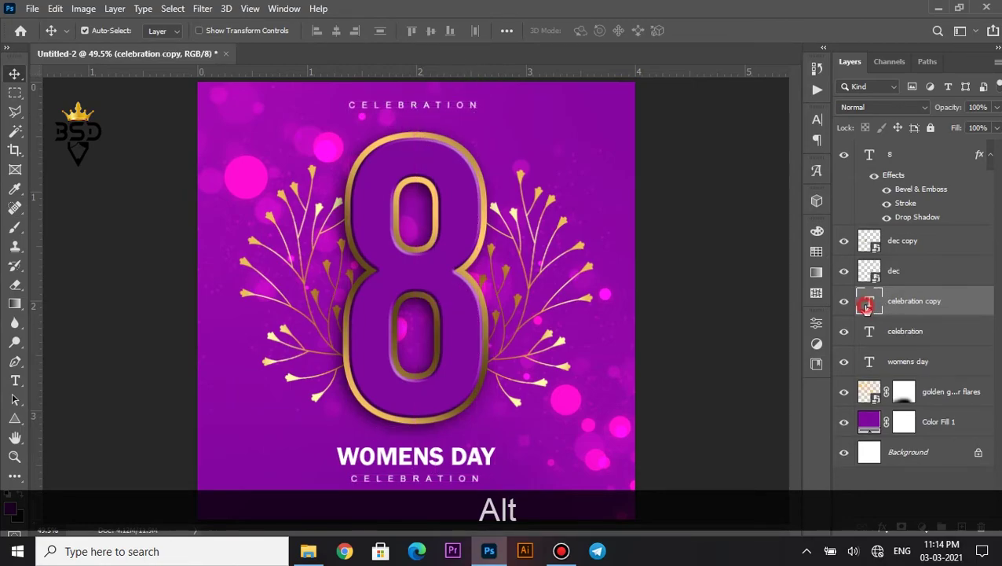
# - Replace the text of the CELEBRATION copy above the 8 with MARCH
pyautogui.doubleClick(867, 306)
pyautogui.write('MAR')
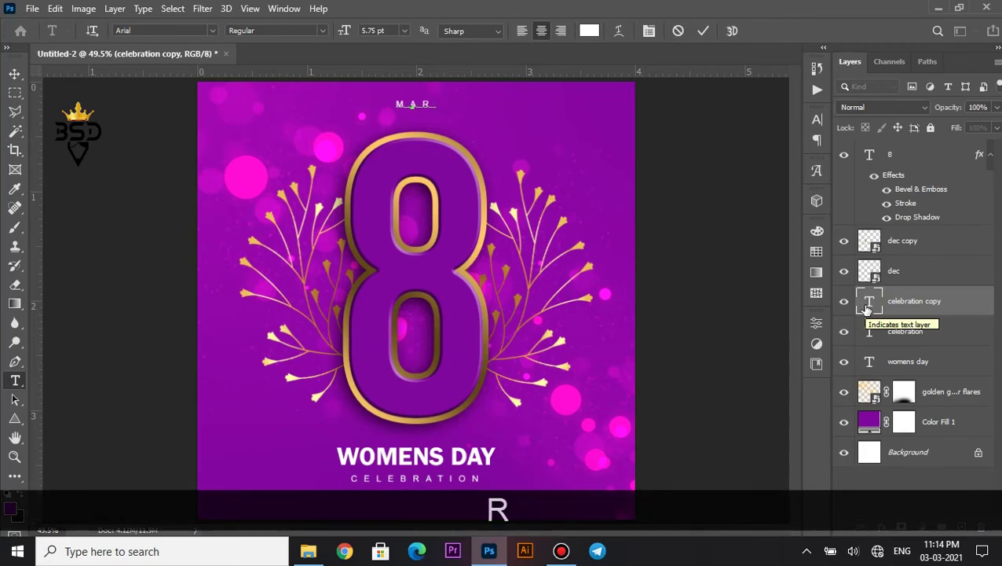
pyautogui.write('CH')
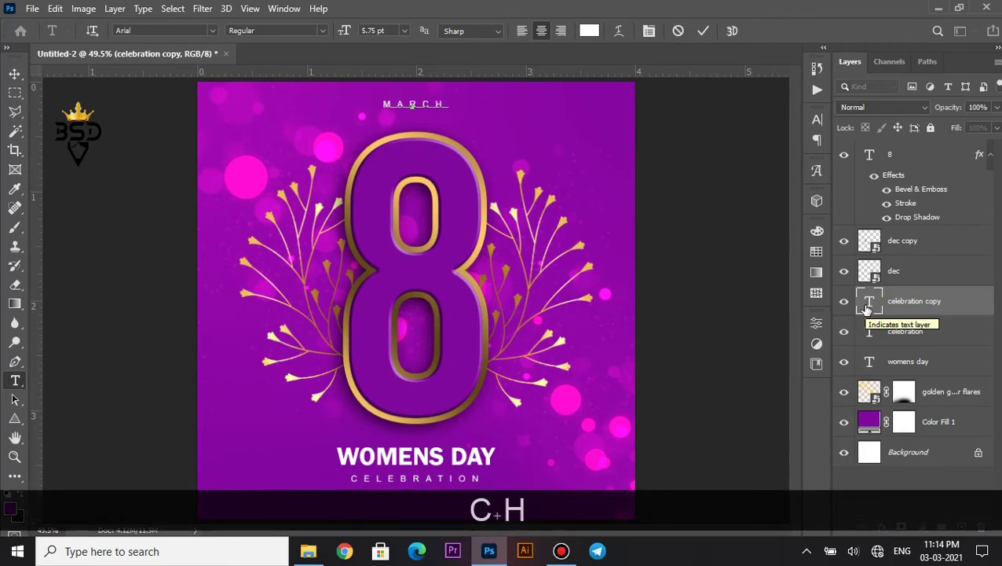
pyautogui.click(705, 31)
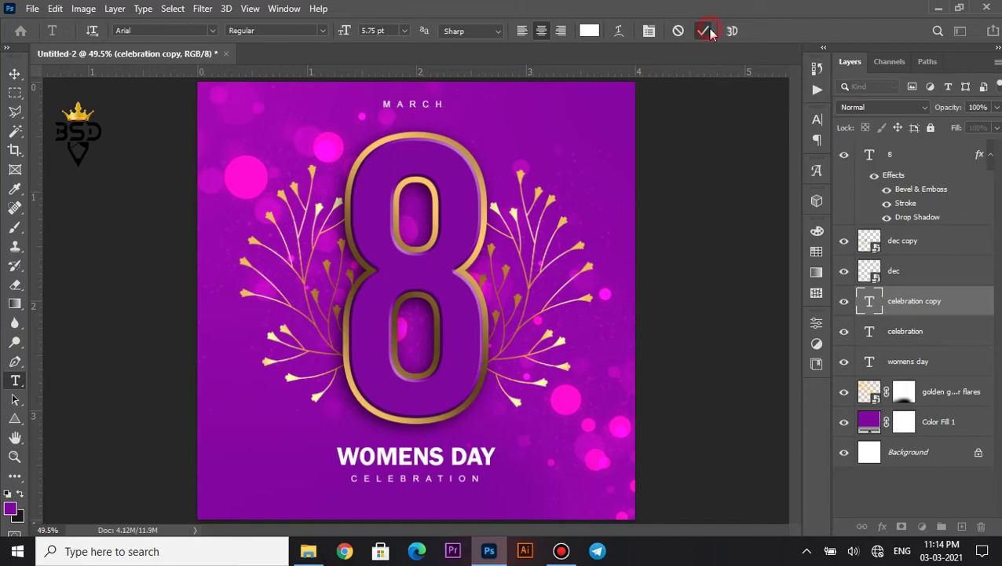
# - Nudge the MARCH text slightly down towards the 8
pyautogui.press('v')
pyautogui.press('Down')
pyautogui.press('Down')
pyautogui.press('Down')
pyautogui.press('Down')
pyautogui.press('Down')
pyautogui.press('Down')
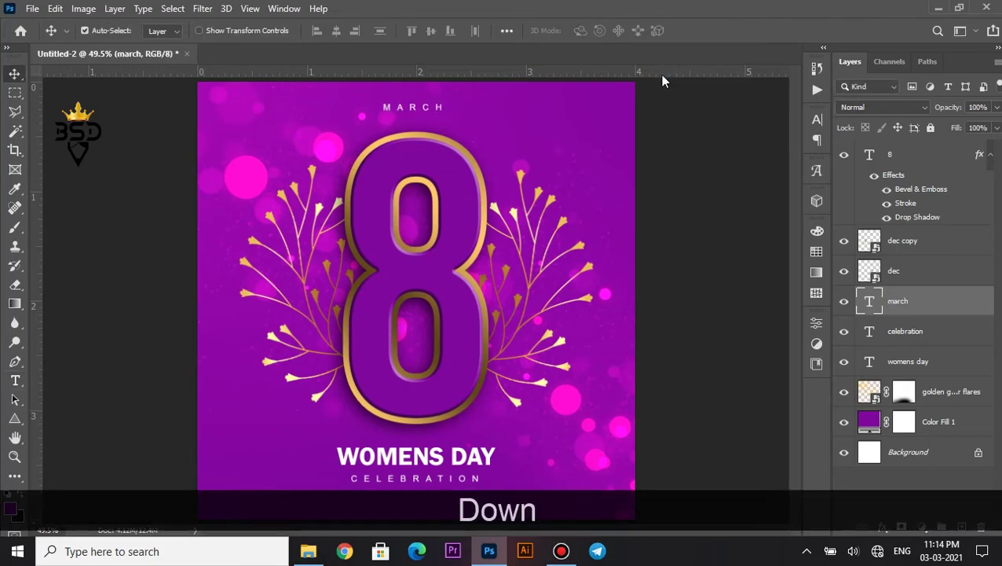